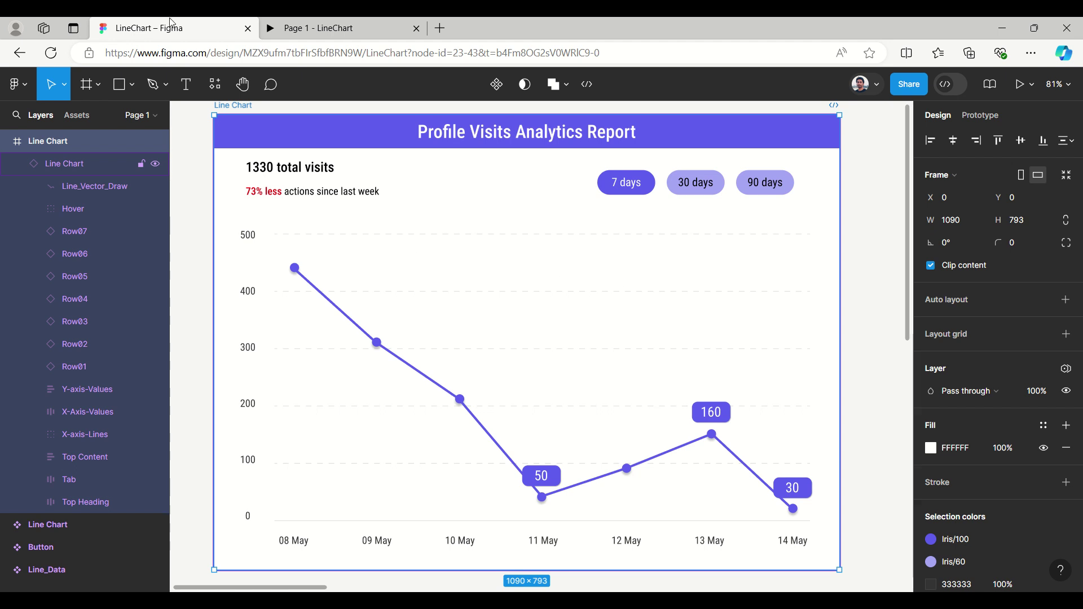
# Switch to the prototype preview and check the value tooltips on the data points of the 7 days chart.
pyautogui.click(317, 31)
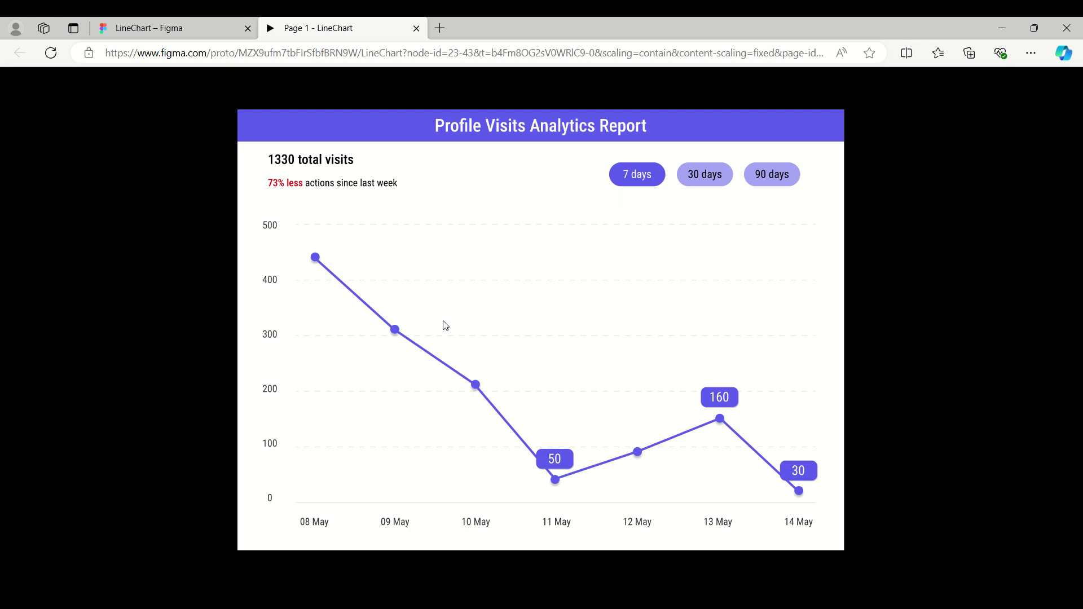
pyautogui.click(316, 257)
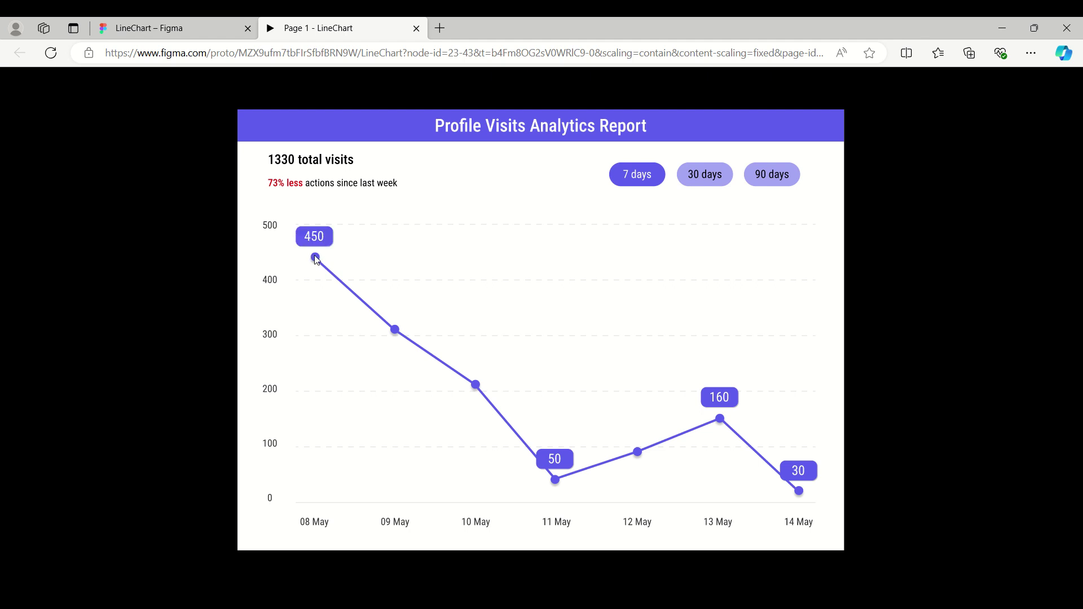
pyautogui.moveTo(397, 333)
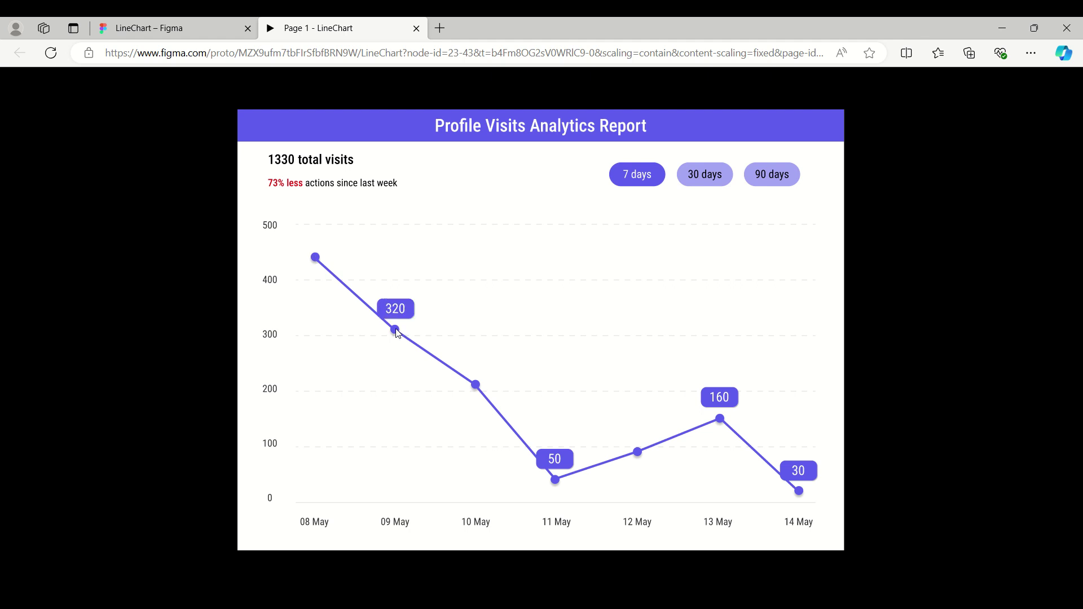
pyautogui.moveTo(317, 265)
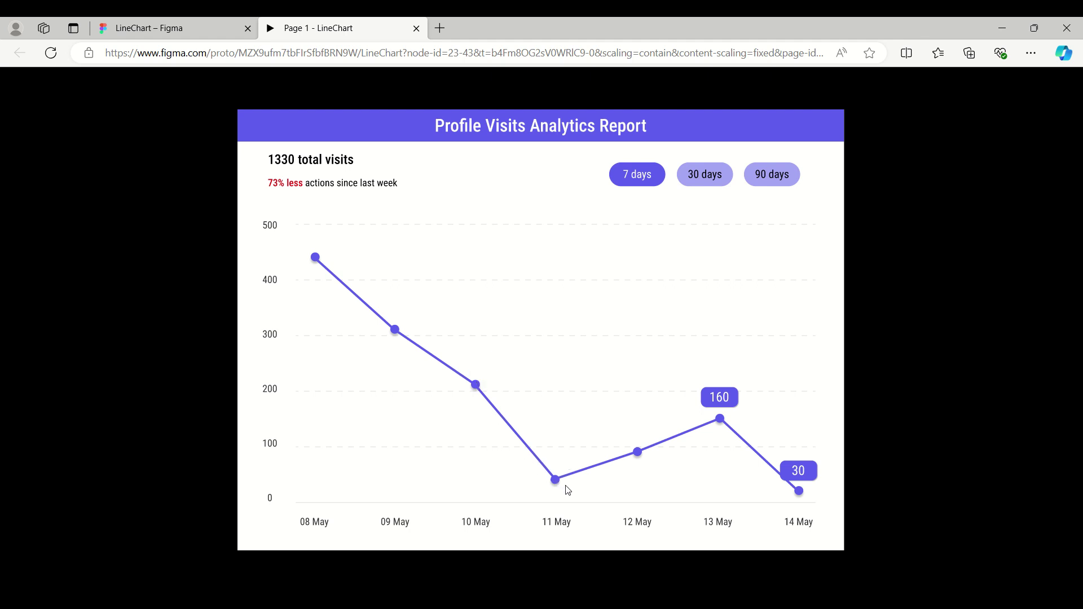
pyautogui.moveTo(637, 453)
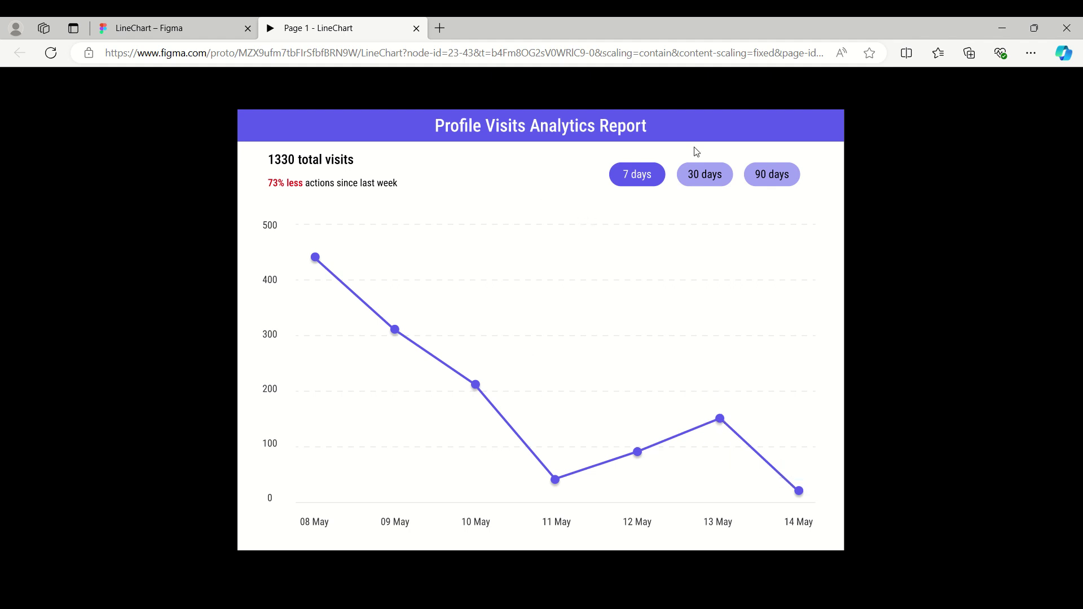
# Test the prototype's range buttons by switching the chart between the 30 days, 90 days and 7 days views.
pyautogui.click(709, 180)
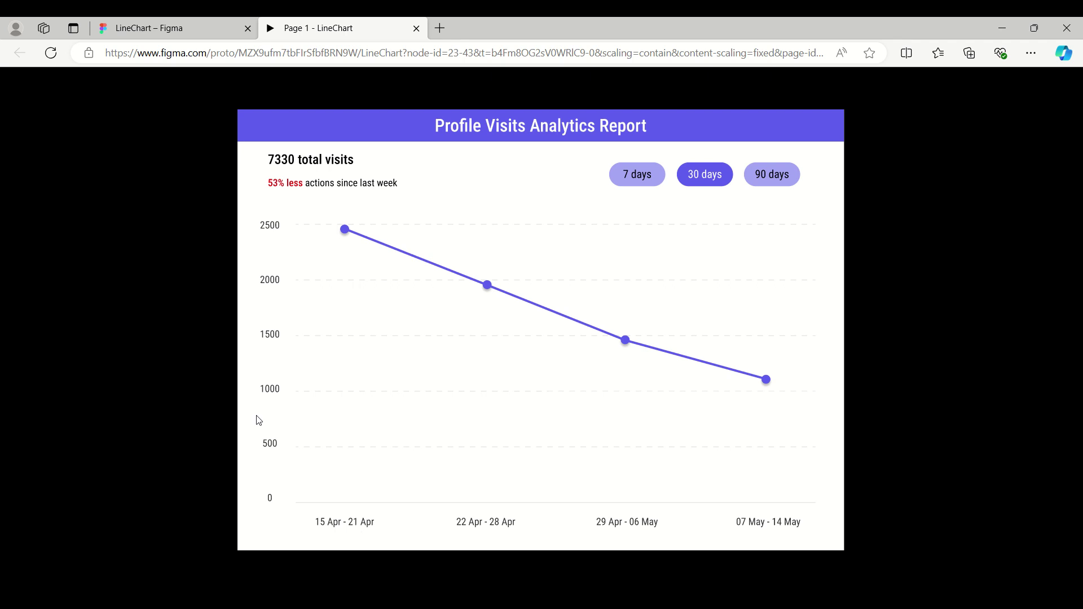
pyautogui.click(778, 179)
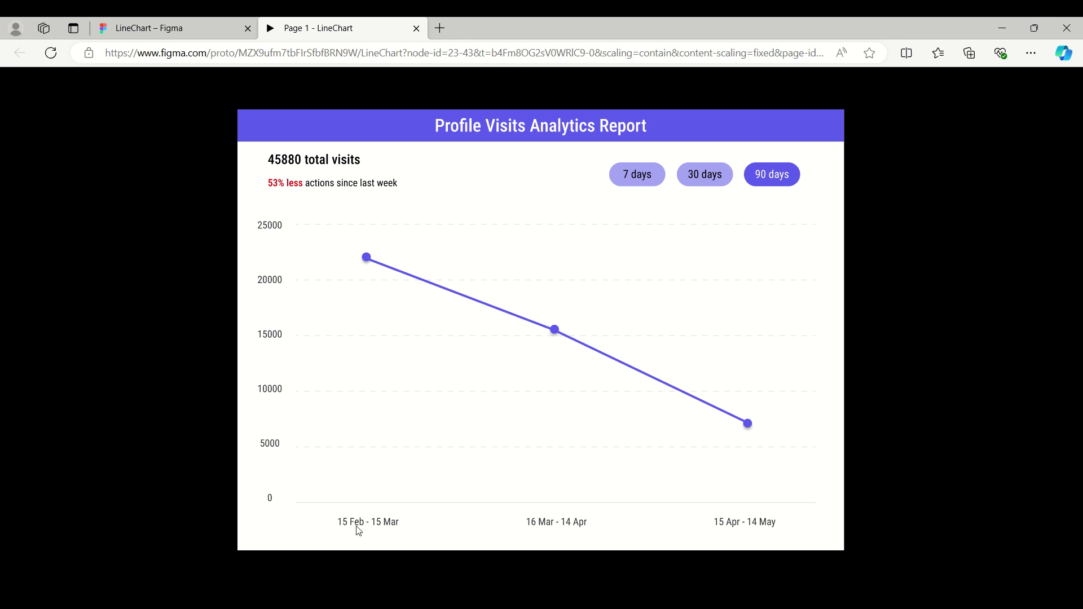
pyautogui.click(706, 176)
pyautogui.click(634, 177)
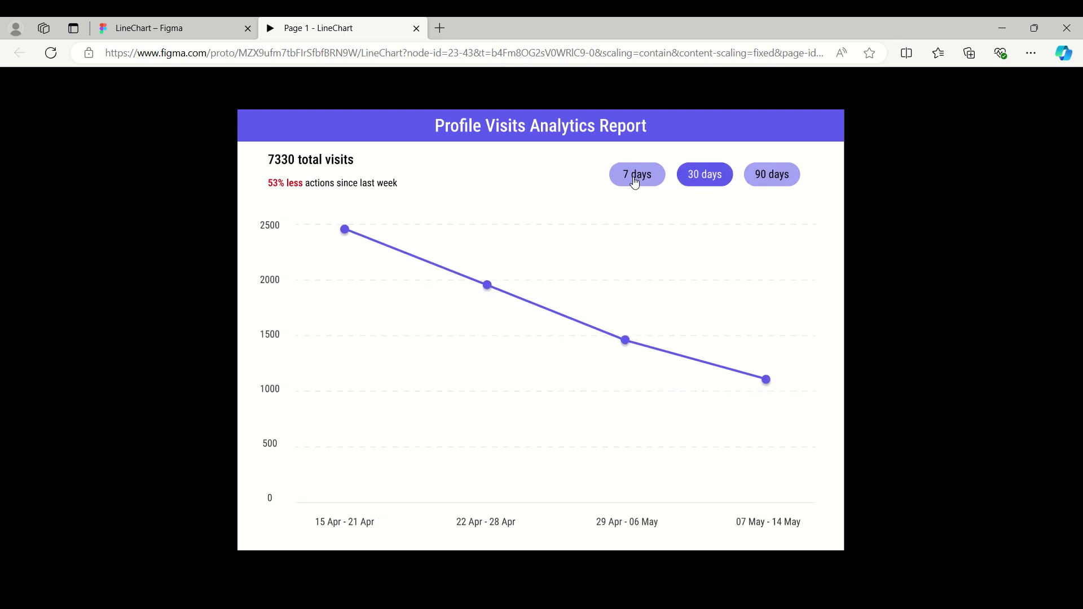
pyautogui.click(708, 178)
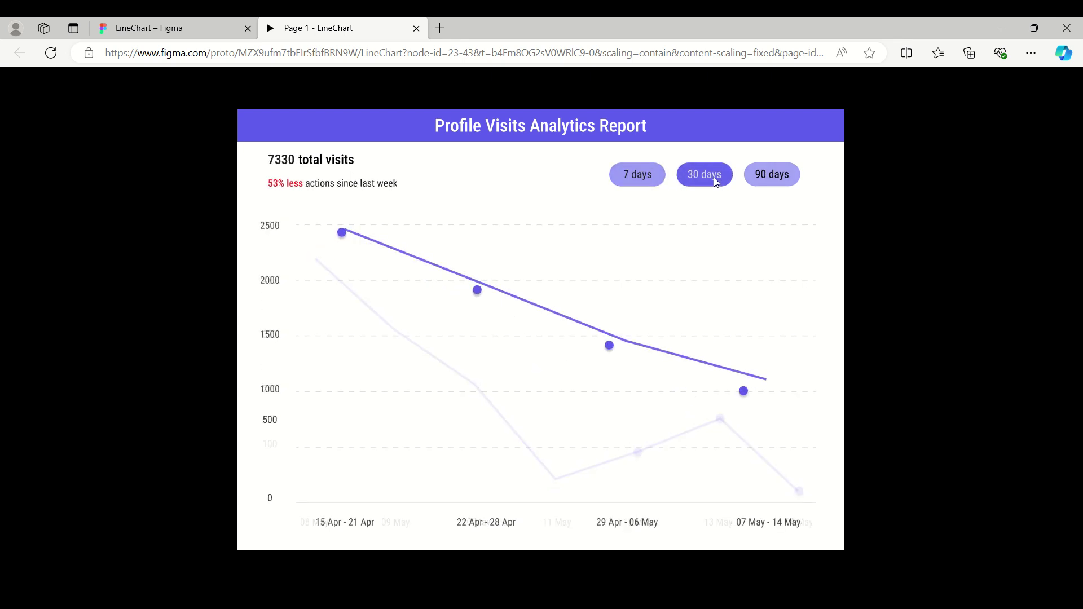
# Check the data point tooltips in the 30 days view and return the chart to 7 days.
pyautogui.moveTo(348, 230)
pyautogui.moveTo(487, 292)
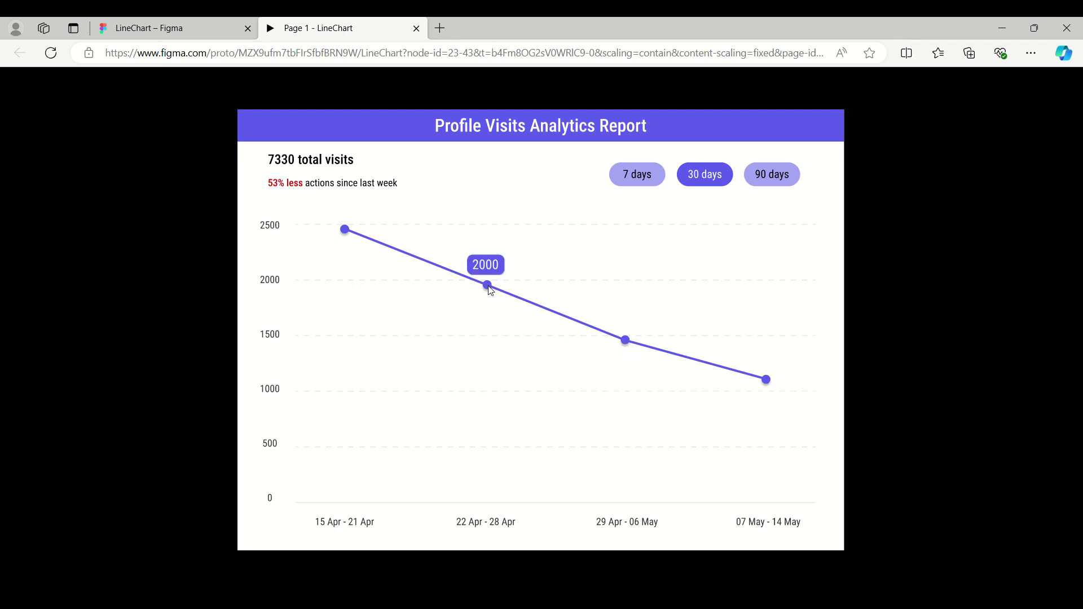
pyautogui.click(627, 177)
pyautogui.moveTo(318, 263)
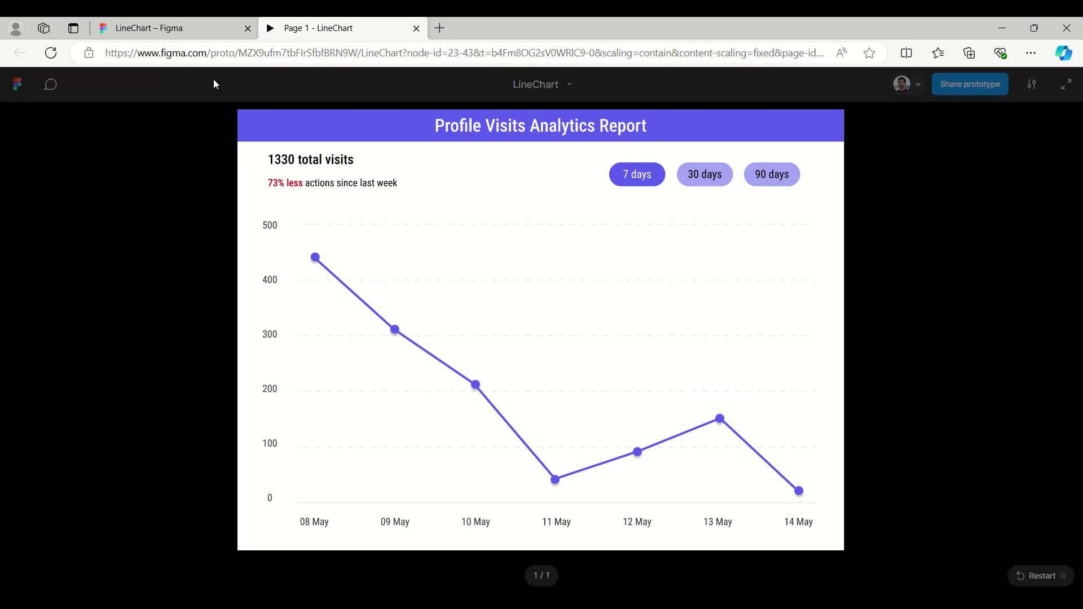
# Return to the design file and inspect the Row01, Row02 and Row03 layers inside the Line Chart instance.
pyautogui.click(177, 28)
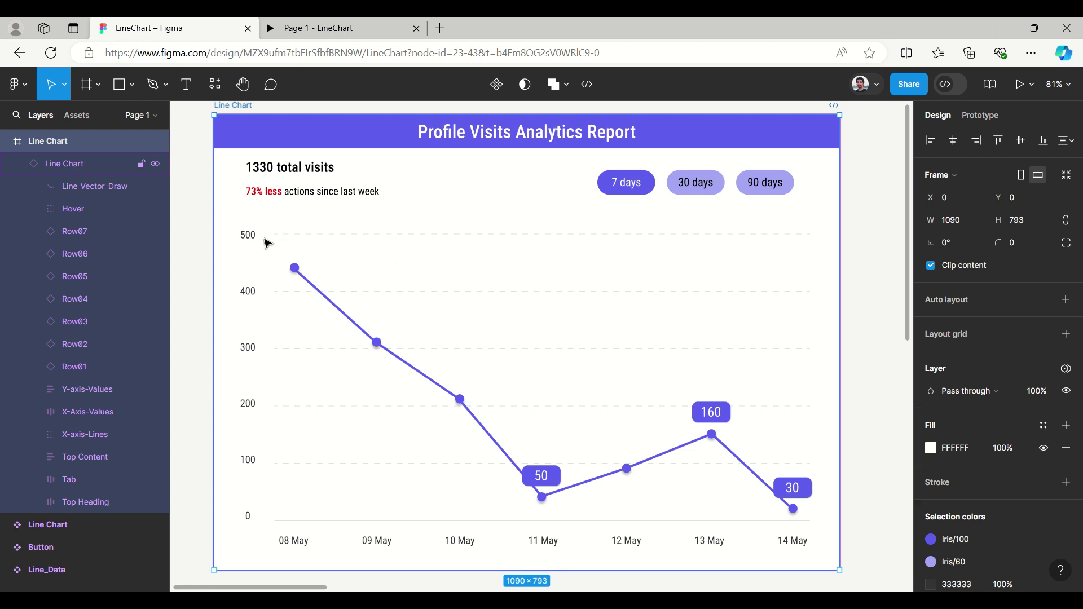
pyautogui.click(16, 164)
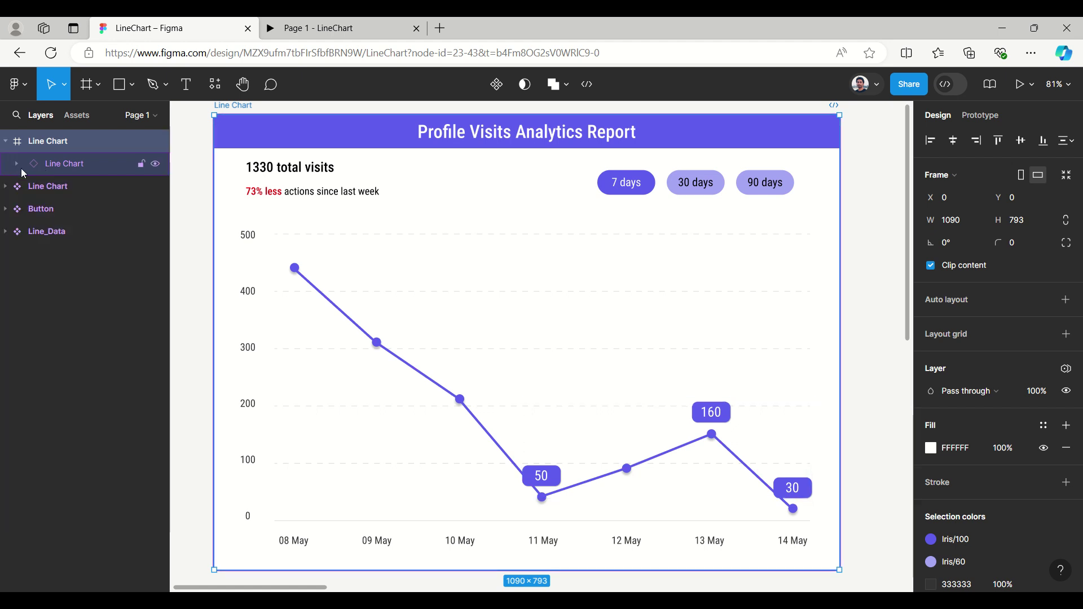
pyautogui.click(16, 164)
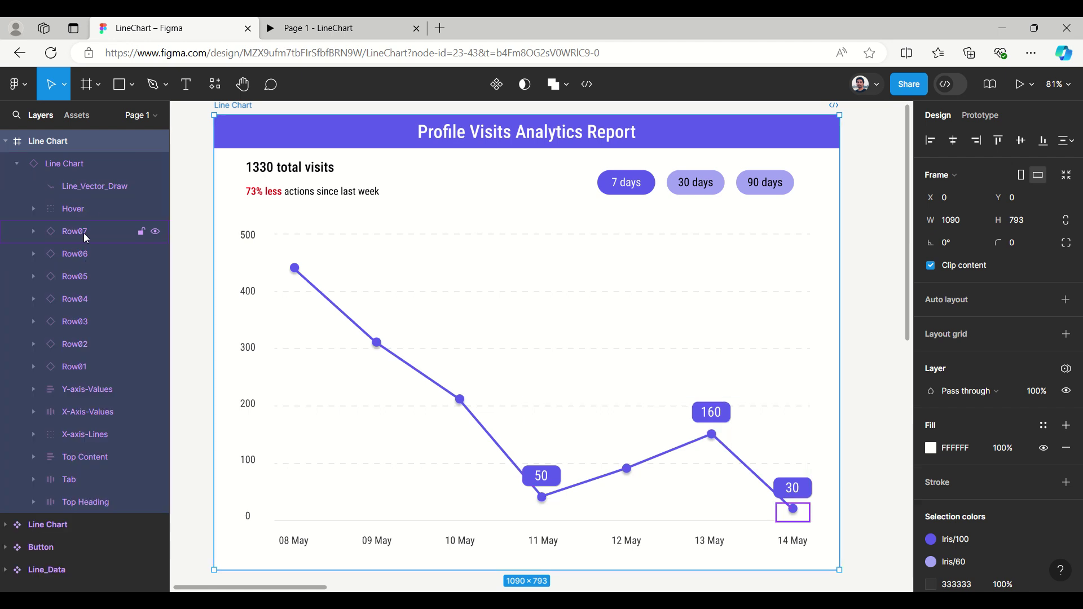
pyautogui.click(90, 367)
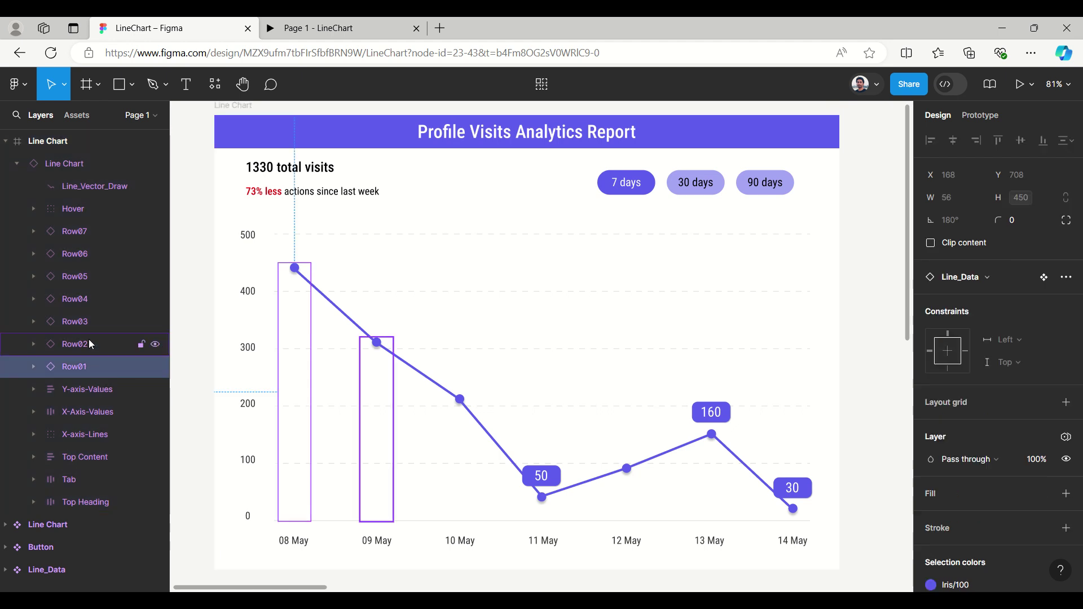
pyautogui.click(88, 344)
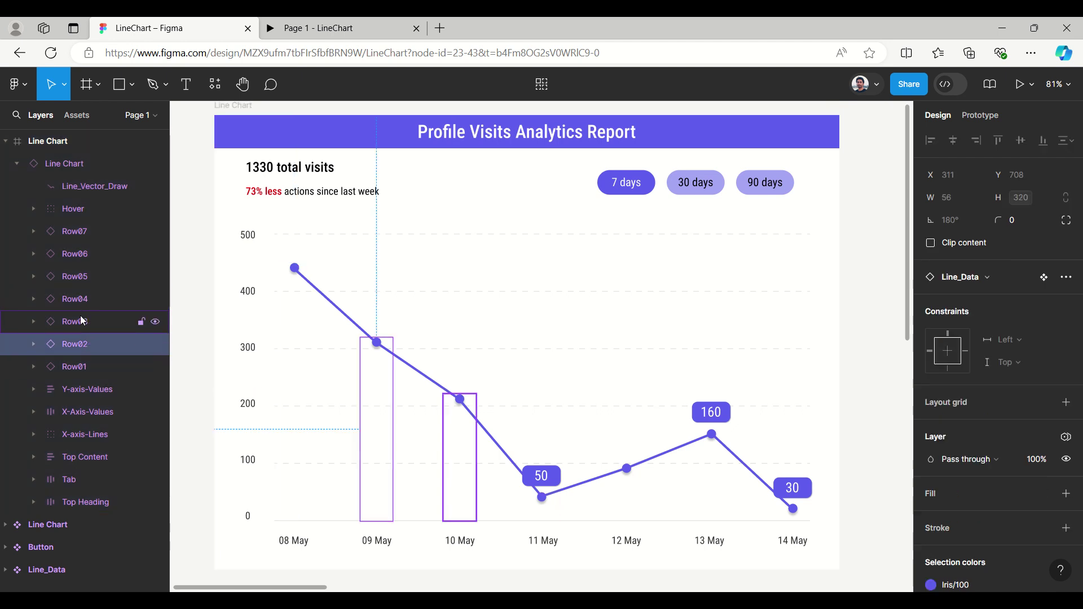
pyautogui.click(81, 314)
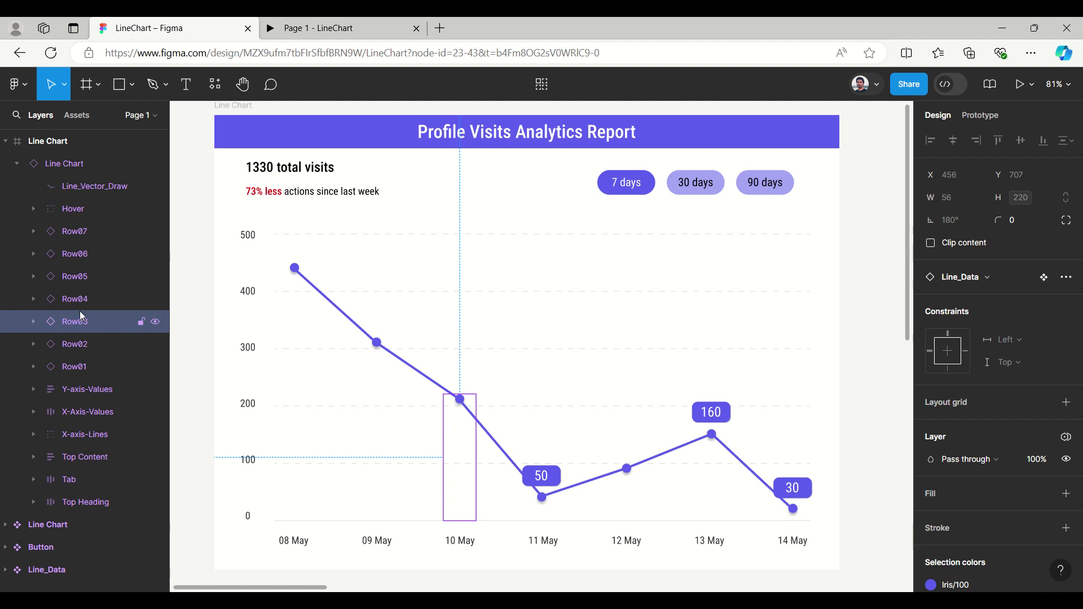
pyautogui.click(82, 369)
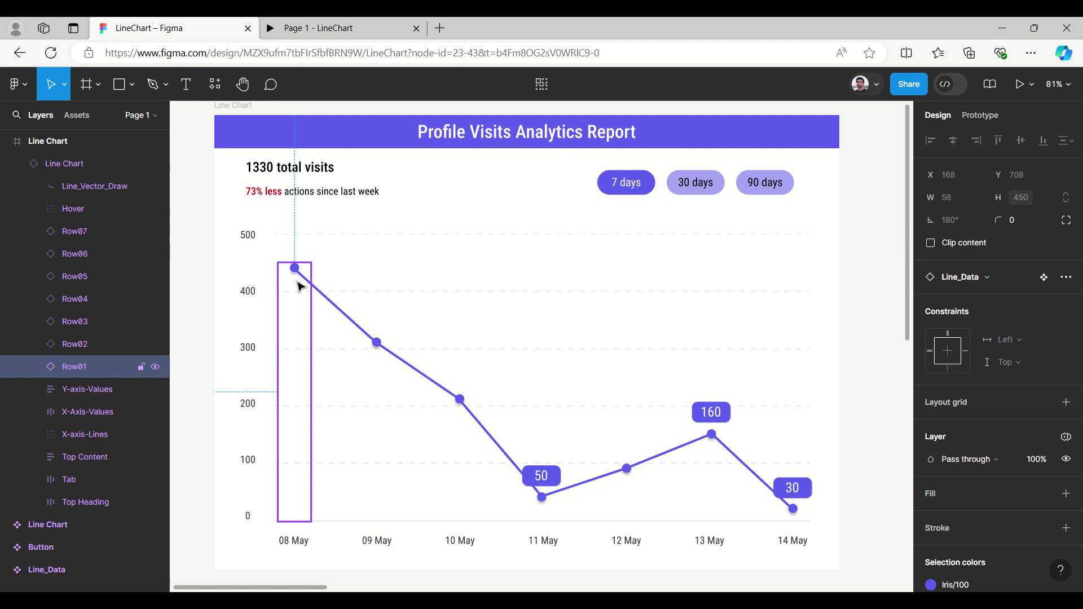
# Find the Line_Data main component below the Button component on the canvas and examine its full frame.
pyautogui.scroll(-3, 300, 287)
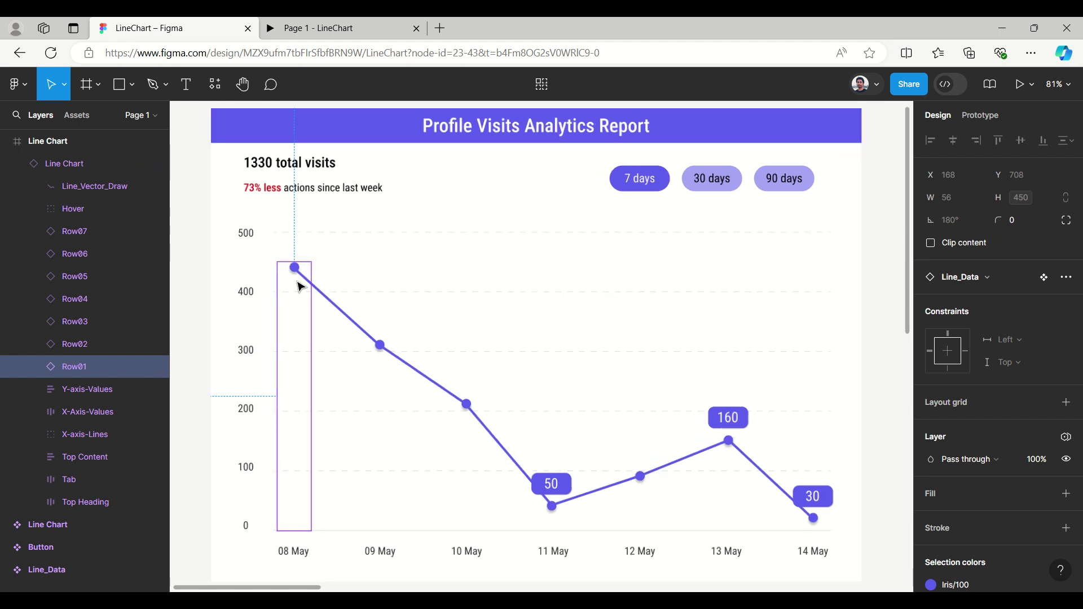
pyautogui.scroll(-10, 299, 286)
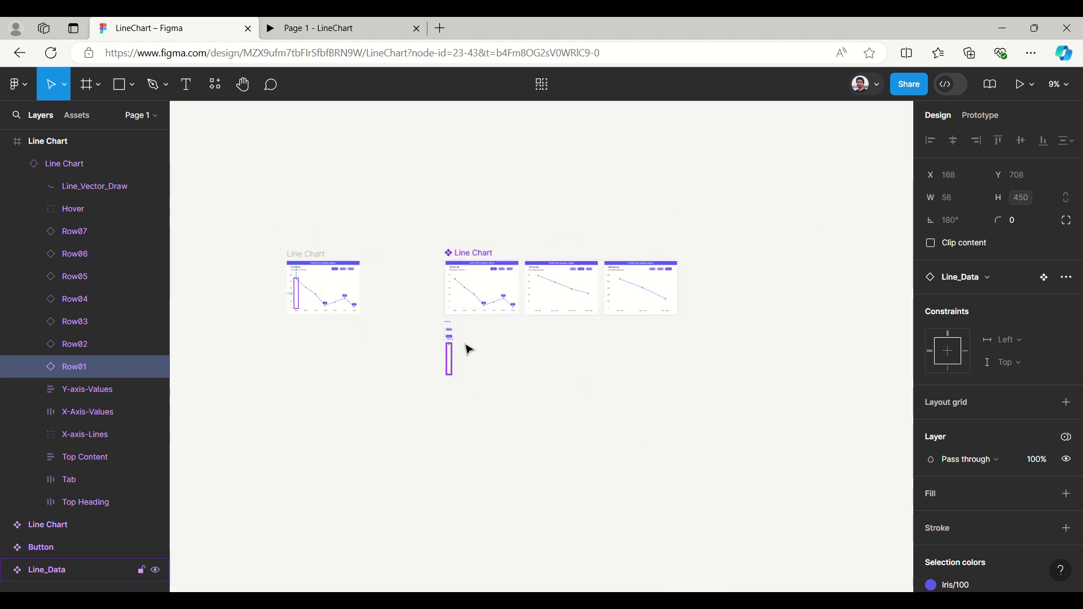
pyautogui.scroll(3, 465, 349)
pyautogui.scroll(12, 420, 324)
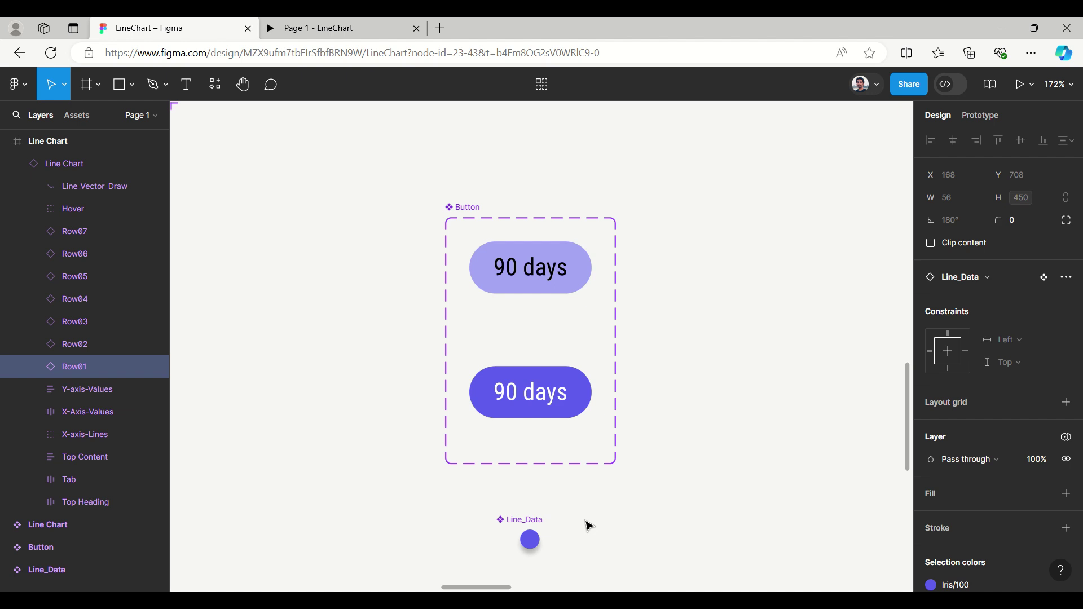
pyautogui.scroll(-5, 585, 521)
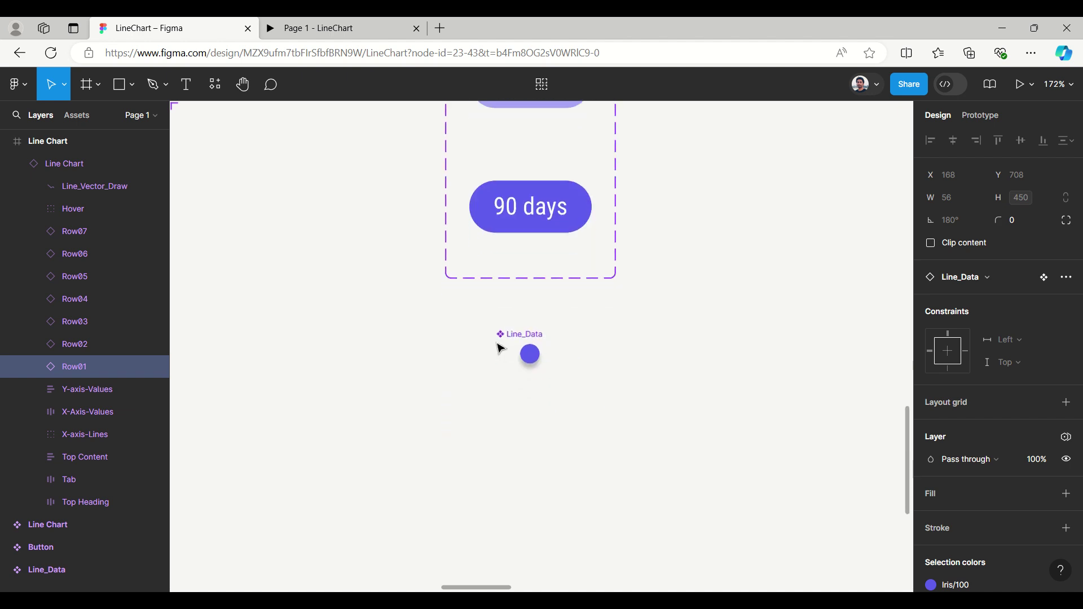
pyautogui.click(559, 353)
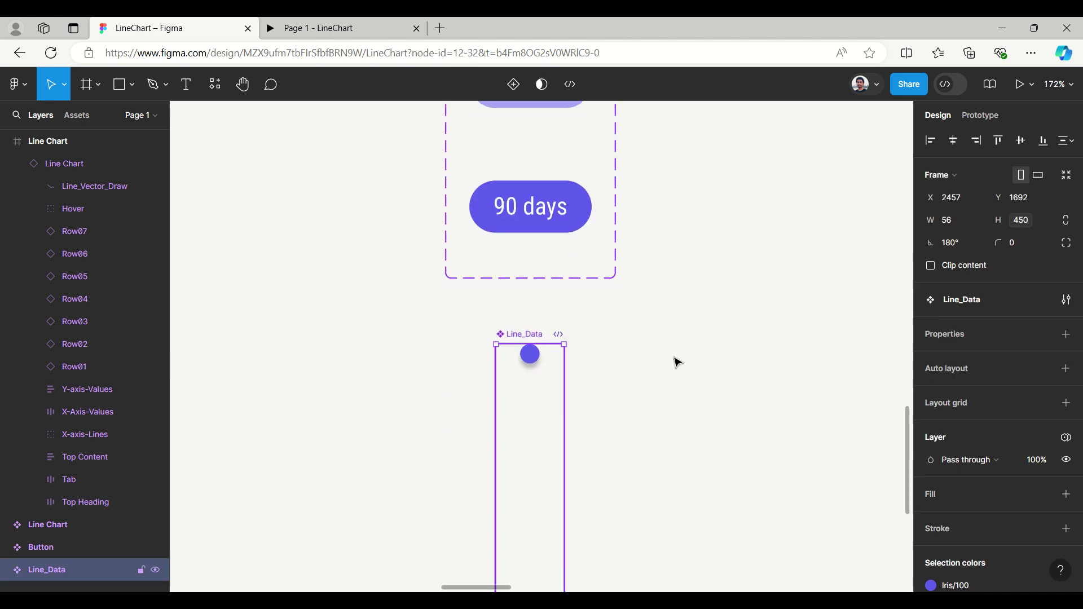
pyautogui.scroll(-6, 639, 399)
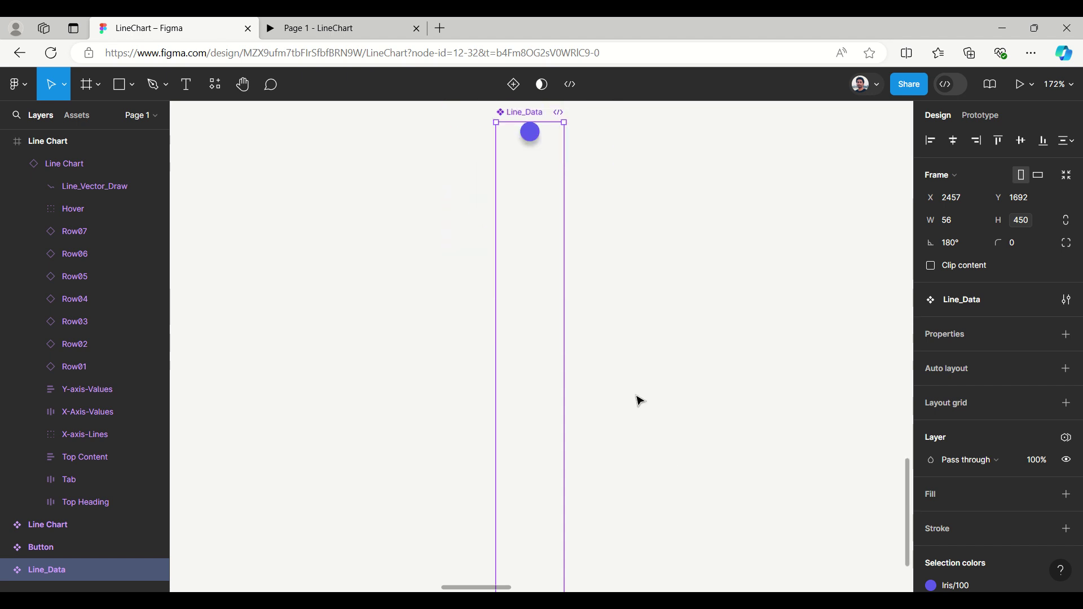
pyautogui.scroll(1, 639, 400)
pyautogui.scroll(-5, 639, 401)
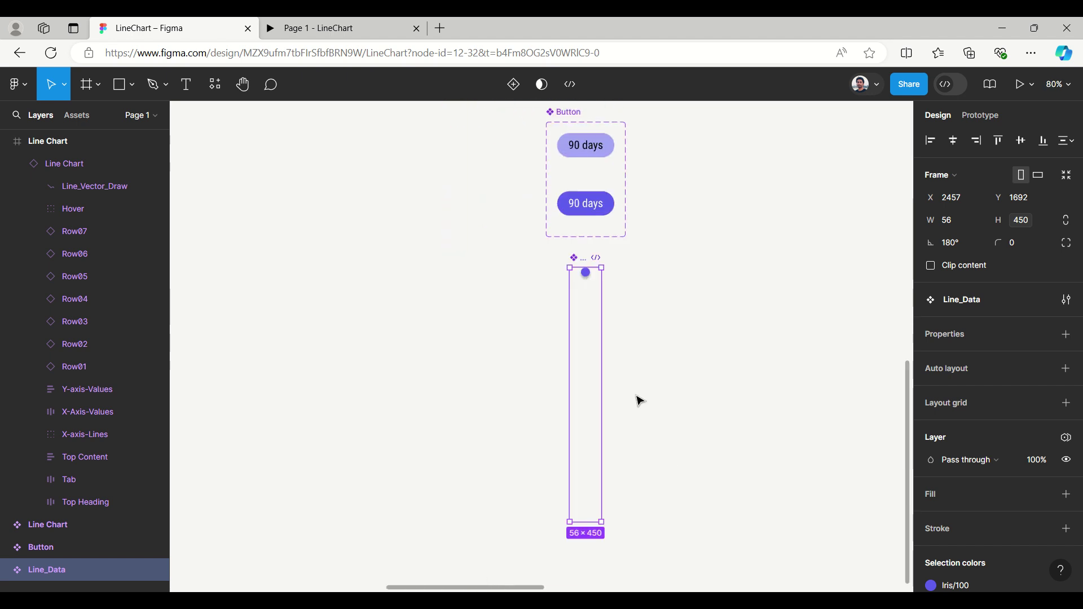
pyautogui.scroll(-1, 639, 401)
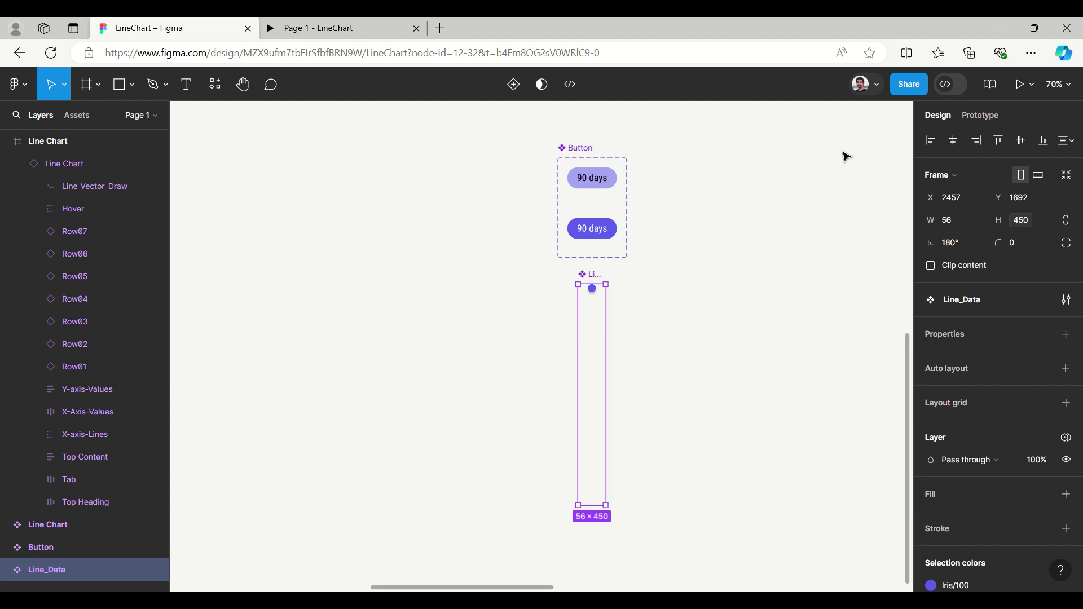
# Open the local variables and review the row values and tooltip booleans of Collection 1 for each mode.
pyautogui.click(821, 217)
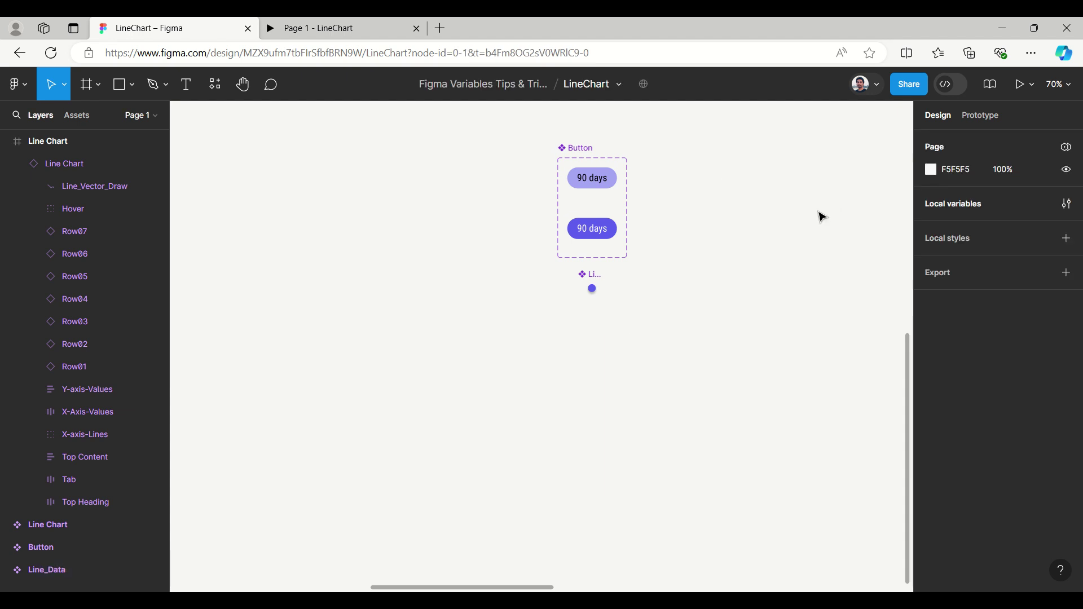
pyautogui.click(975, 203)
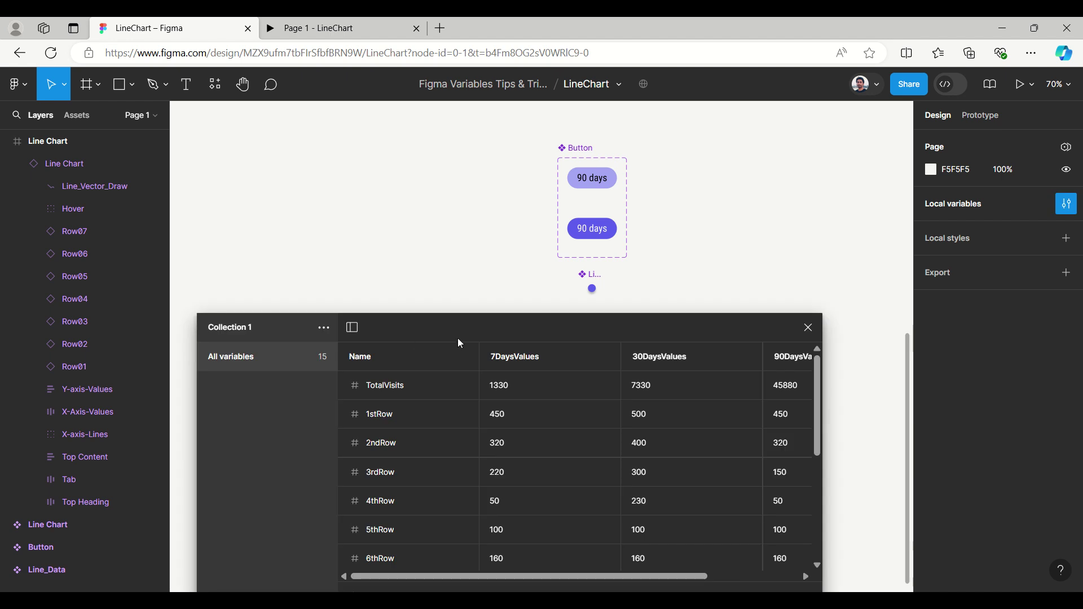
pyautogui.moveTo(517, 330); pyautogui.dragTo(541, 166)
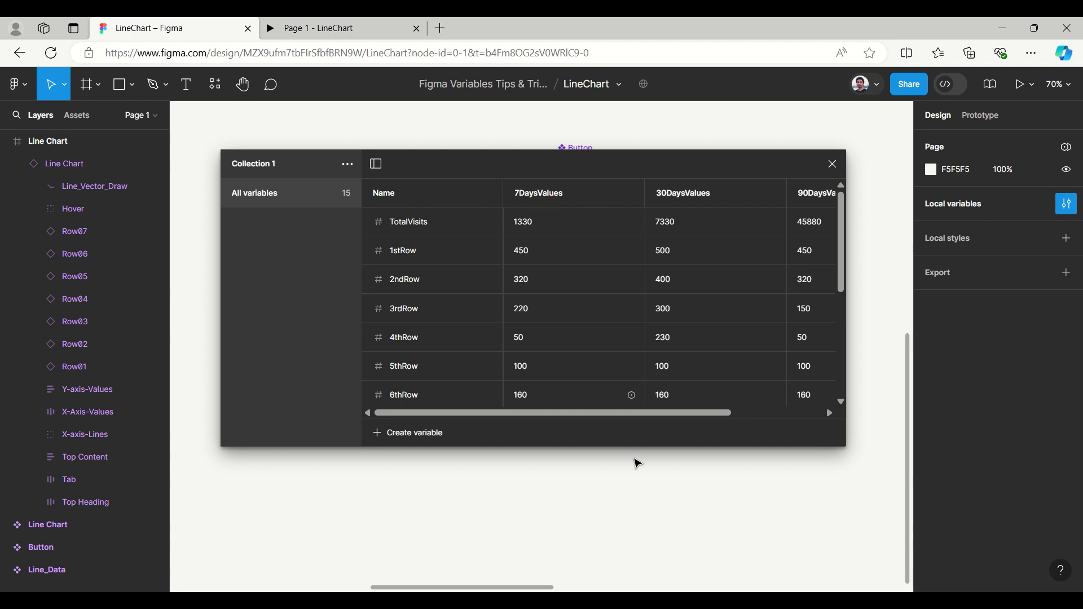
pyautogui.moveTo(636, 412); pyautogui.dragTo(551, 407)
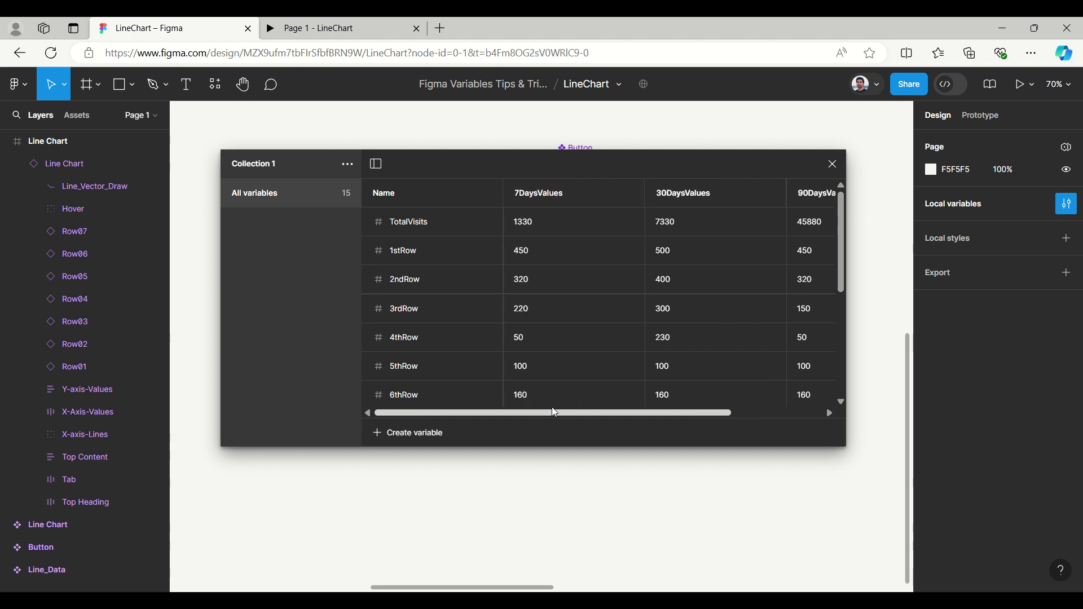
pyautogui.scroll(-5, 587, 333)
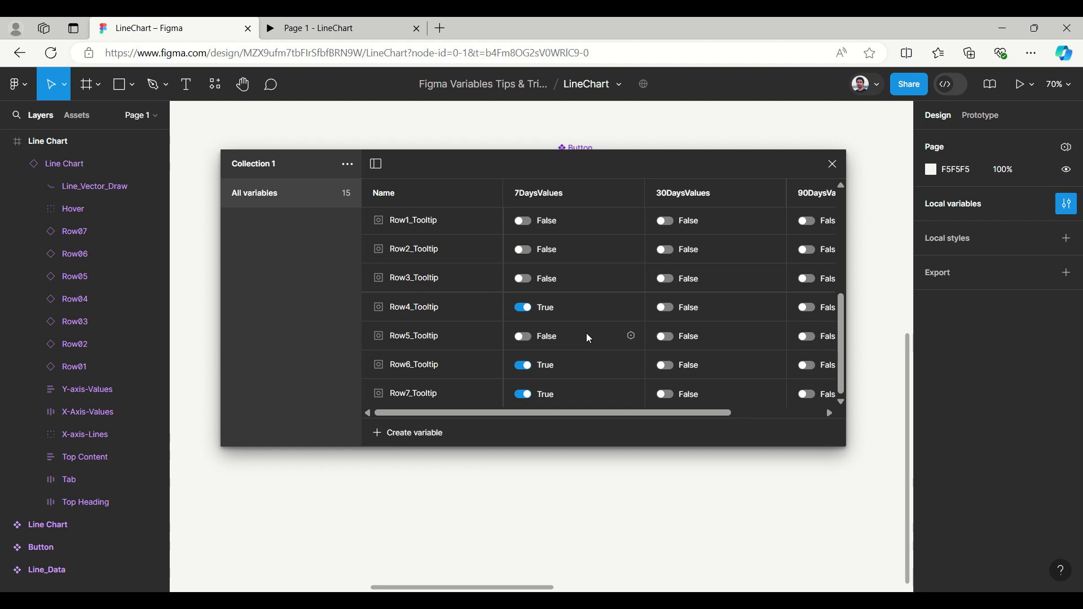
pyautogui.scroll(5, 588, 338)
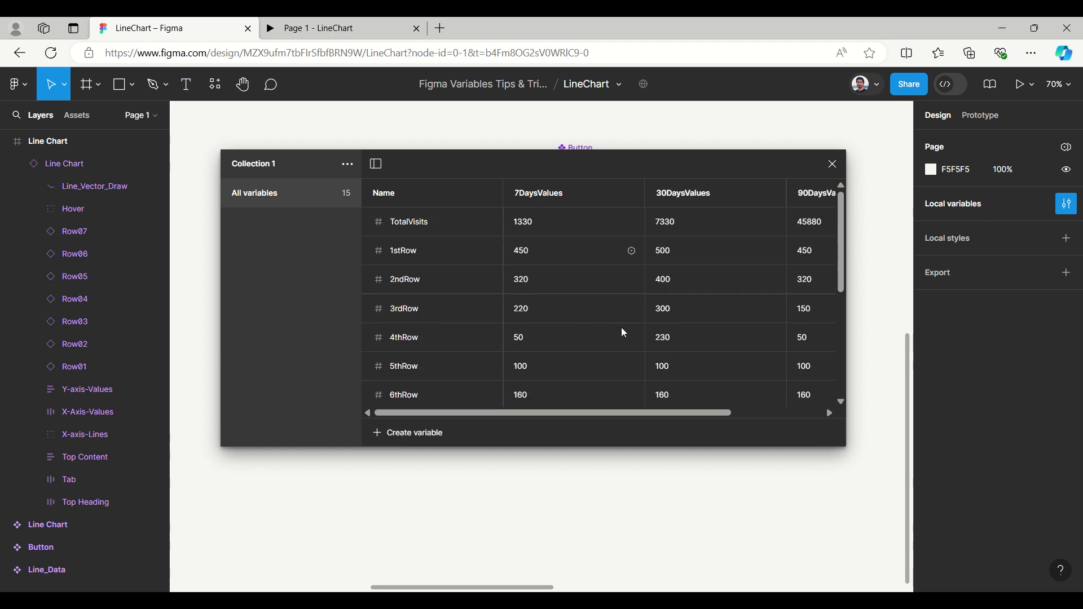
# Move the variables window clear of the chart frames and examine the Line Chart instance and its main component.
pyautogui.moveTo(556, 167); pyautogui.dragTo(606, 280)
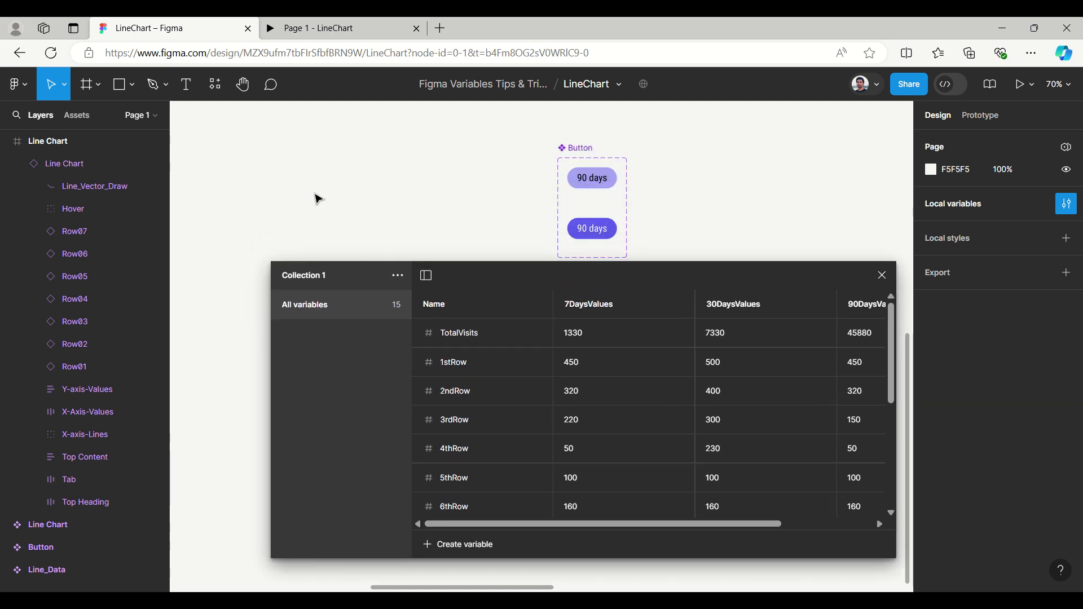
pyautogui.scroll(2, 507, 174)
pyautogui.scroll(-4, 509, 177)
pyautogui.scroll(-10, 511, 176)
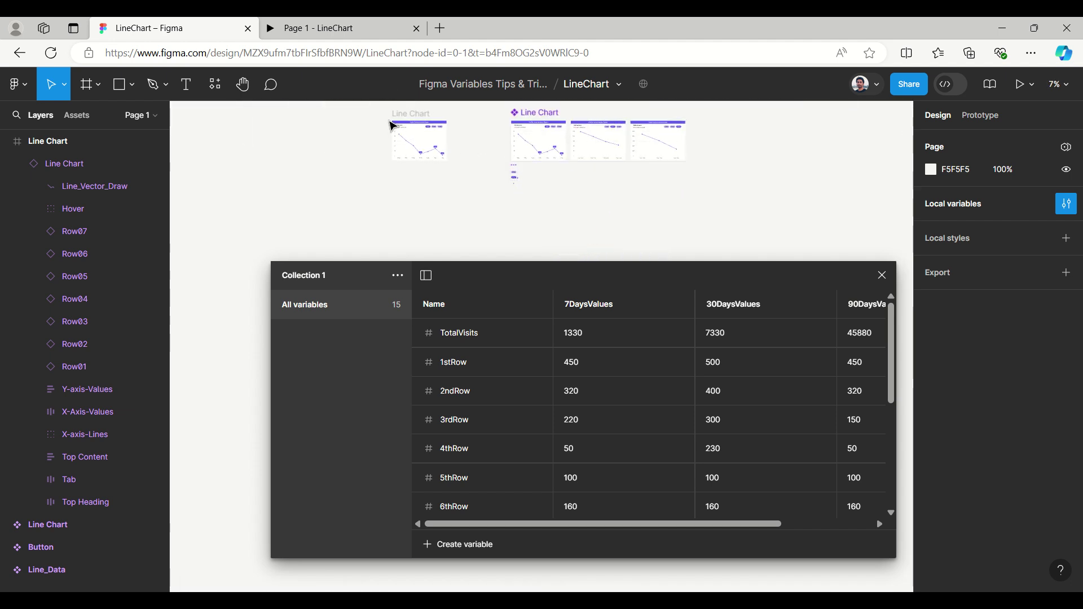
pyautogui.scroll(4, 423, 107)
pyautogui.scroll(1, 416, 120)
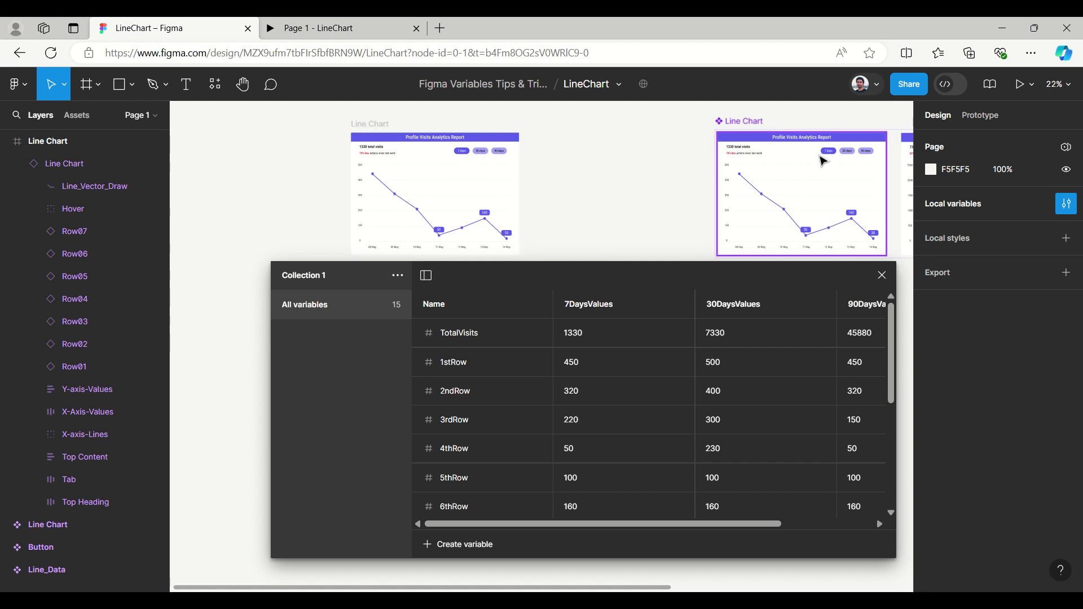
# Expand the Line Chart component set's layers and select its 7Days variant for inspection.
pyautogui.click(751, 121)
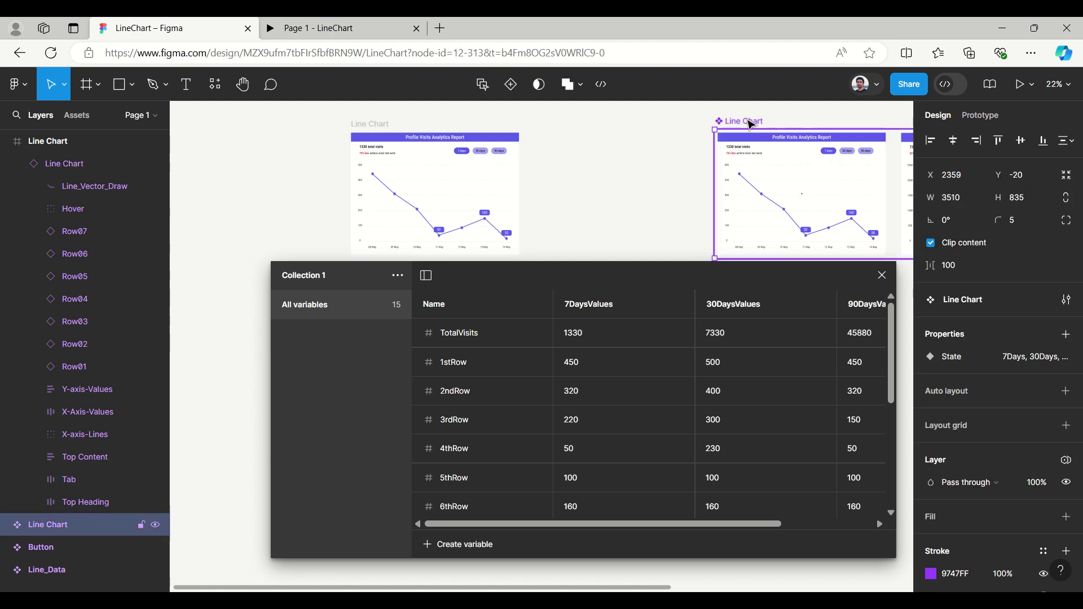
pyautogui.click(6, 524)
pyautogui.scroll(-2, 60, 506)
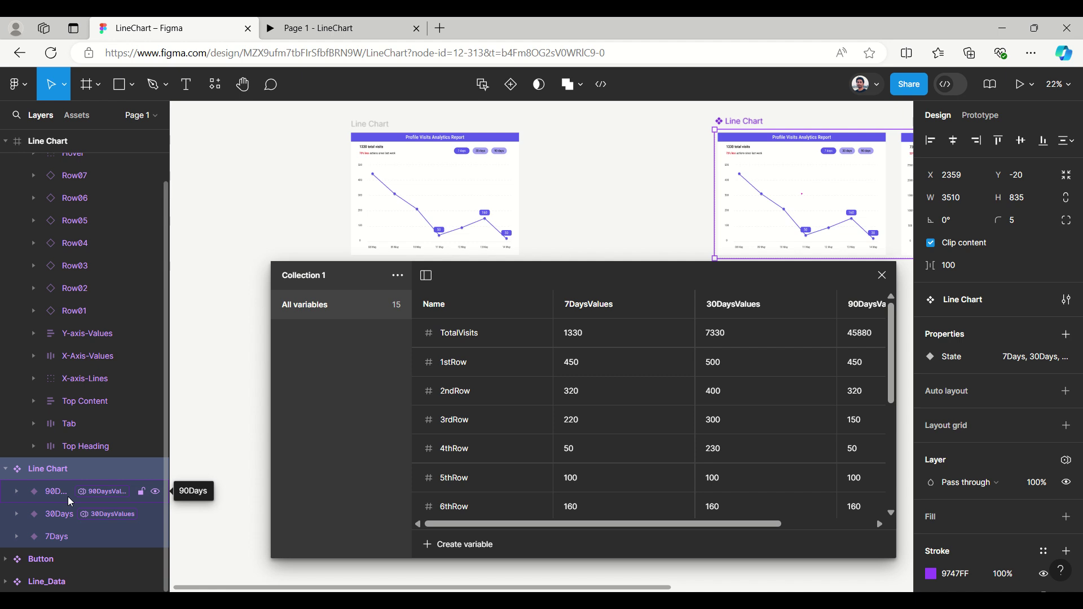
pyautogui.click(58, 540)
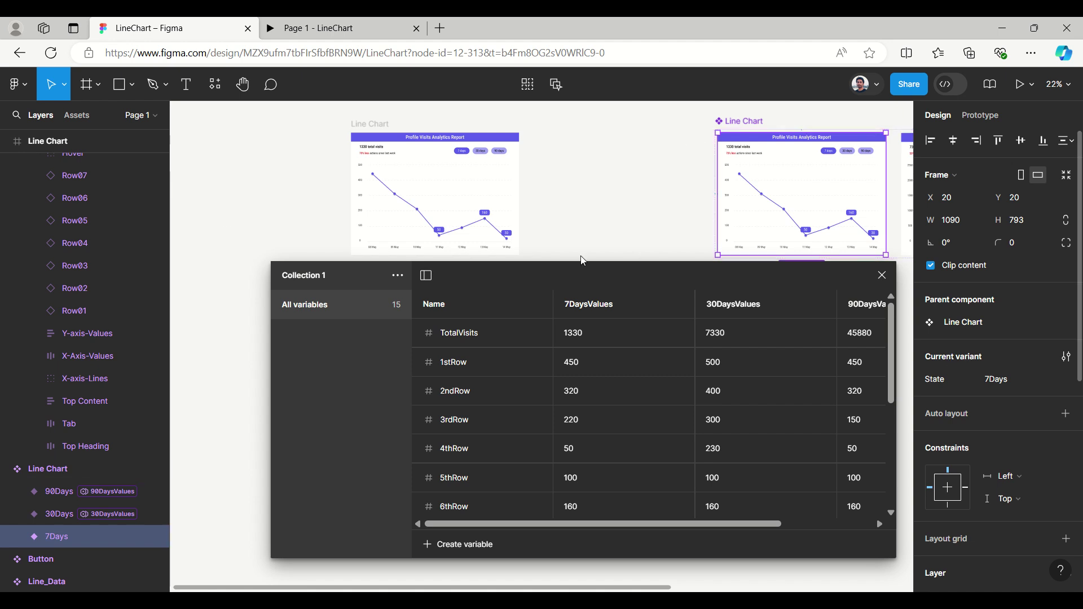
# Inspect the 30Days variant and compare the three Line Chart variants side by side on the canvas.
pyautogui.moveTo(516, 588); pyautogui.dragTo(650, 588)
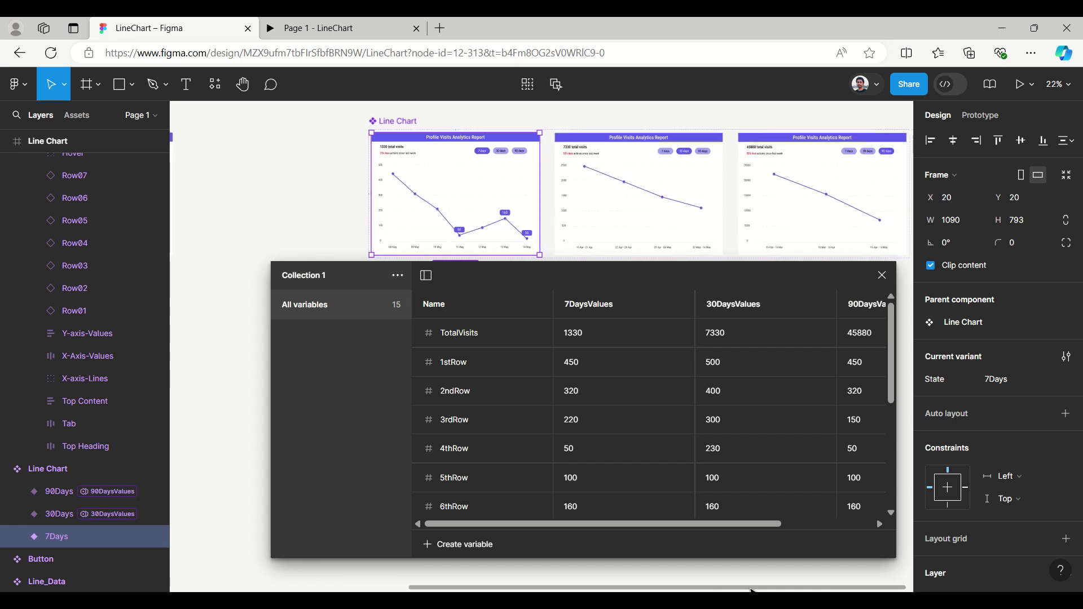
pyautogui.click(666, 169)
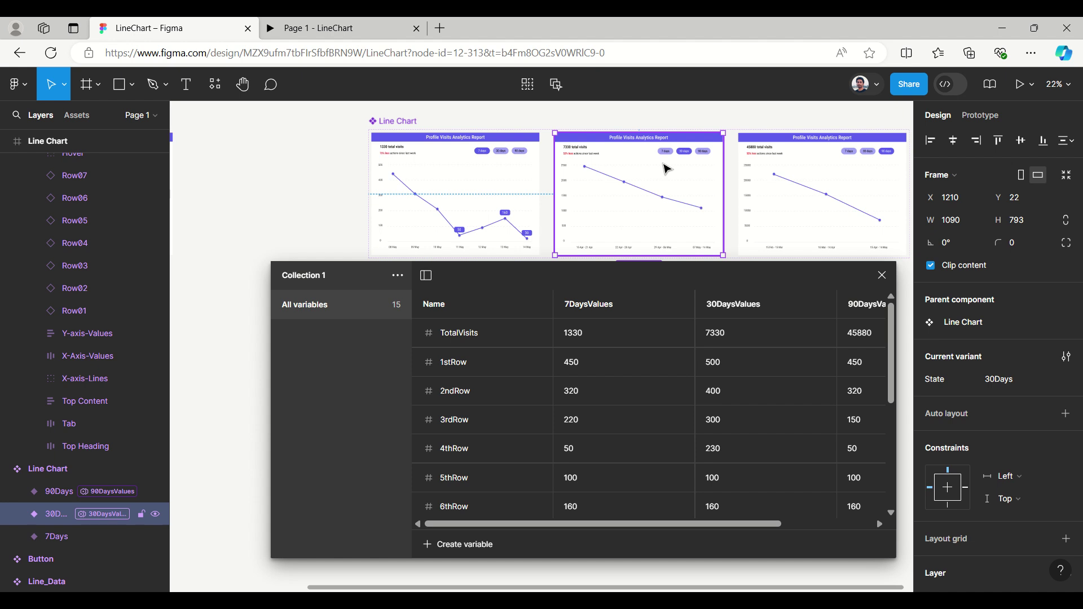
pyautogui.hscroll(5, 436, 157)
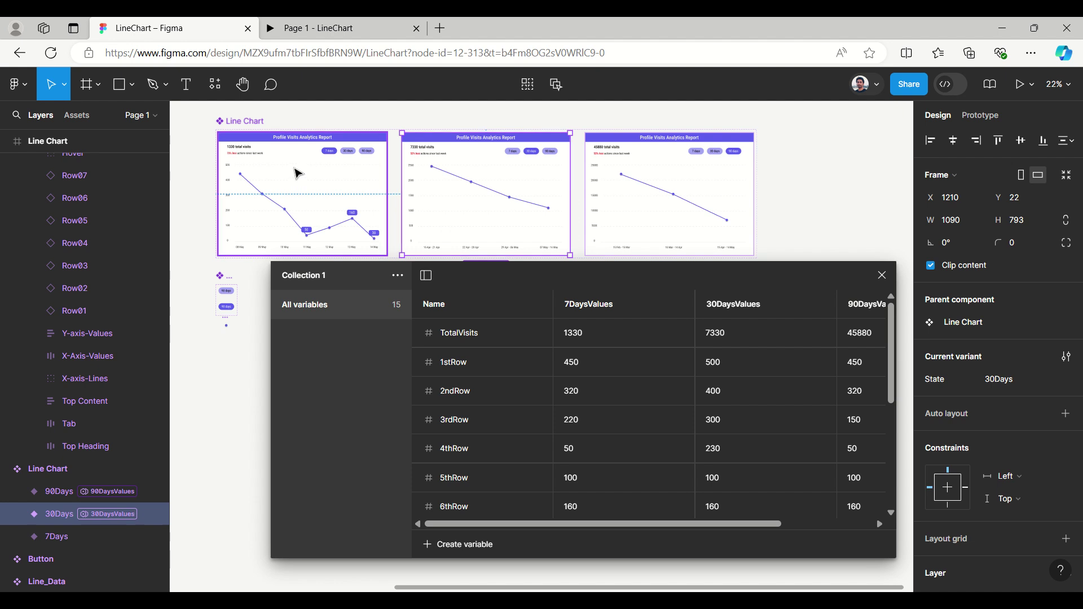
pyautogui.click(540, 116)
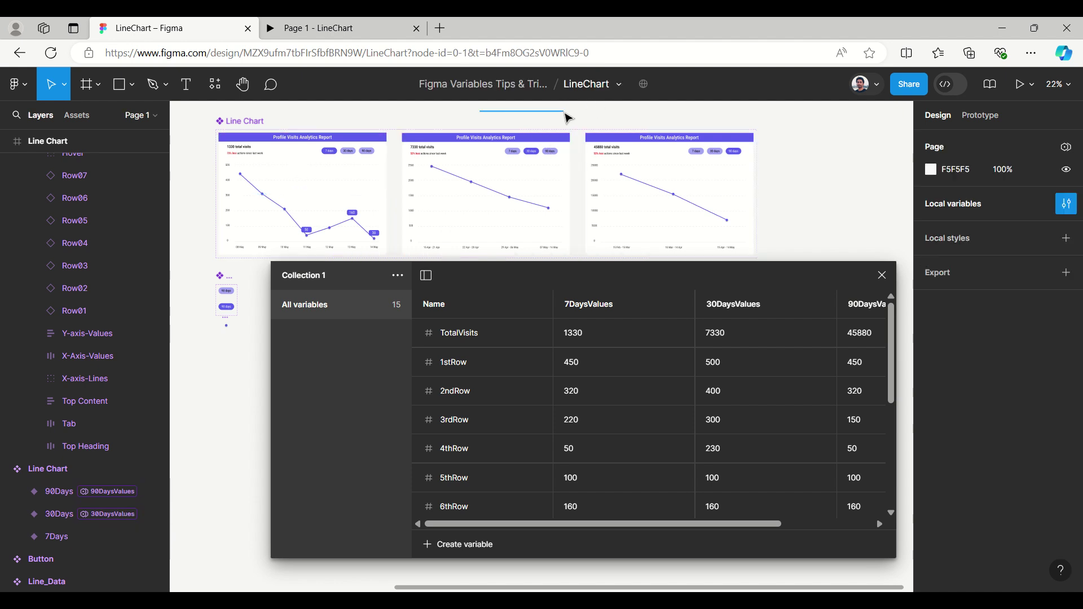
pyautogui.moveTo(496, 113); pyautogui.dragTo(632, 112)
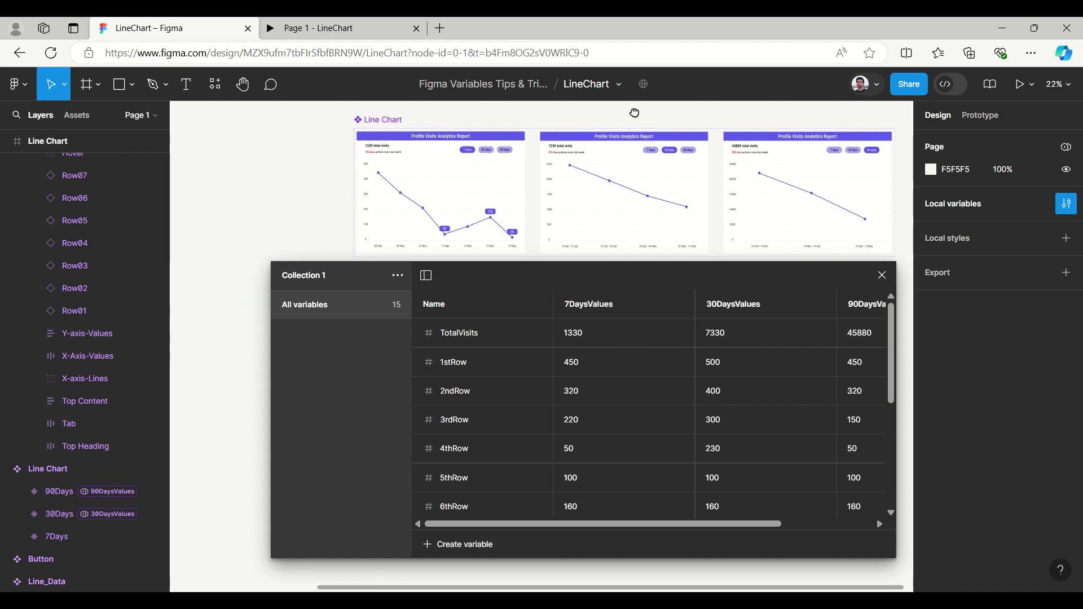
# Select Row01 in the 7Days variant and inspect the variable bound to its height alongside the local variables.
pyautogui.moveTo(529, 268); pyautogui.dragTo(522, 350)
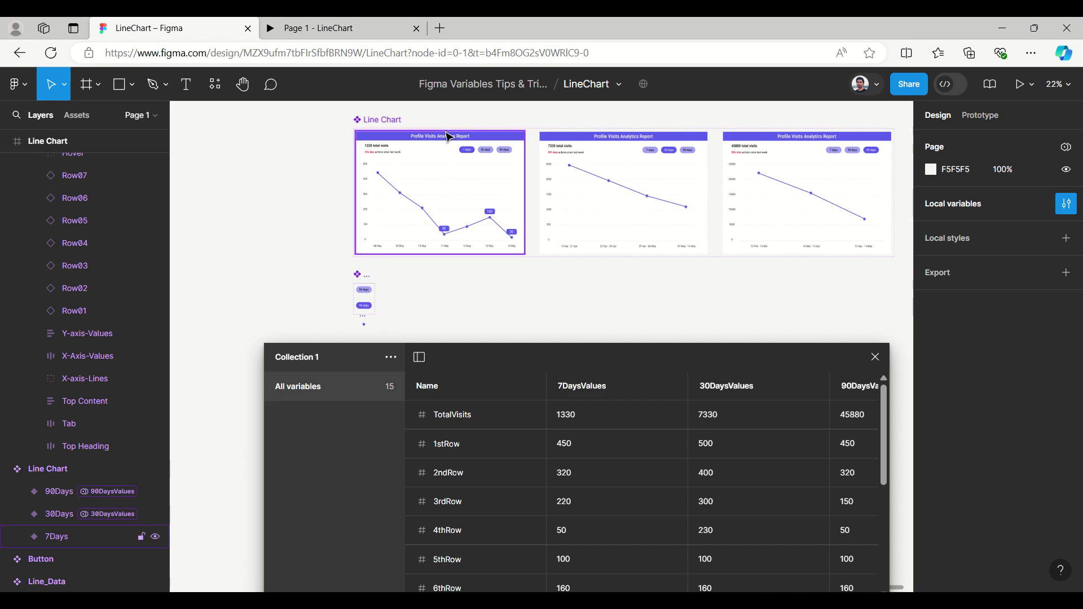
pyautogui.scroll(5, 445, 136)
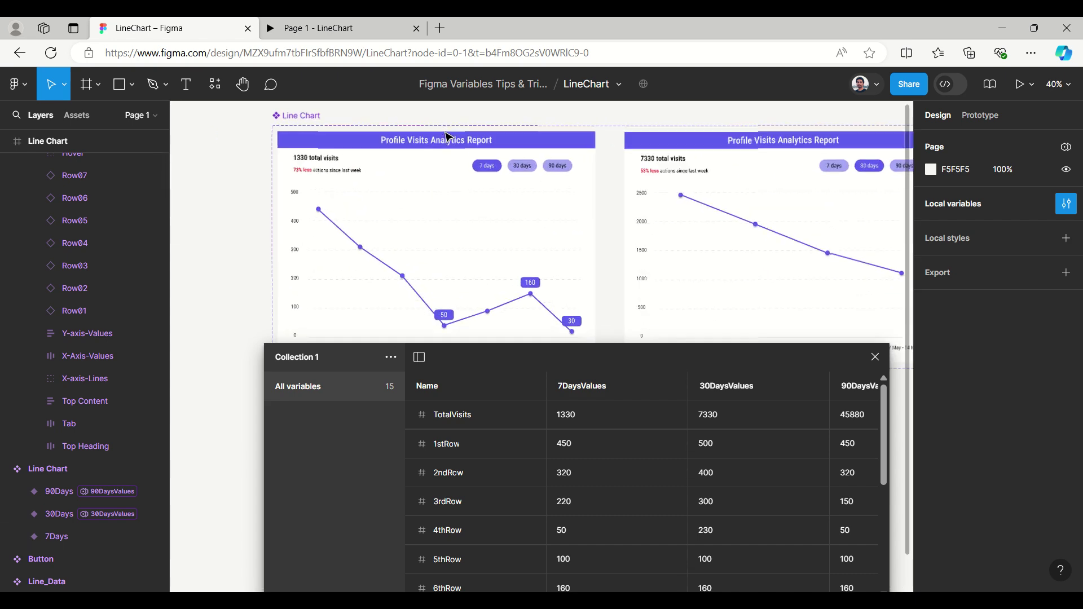
pyautogui.scroll(2, 445, 136)
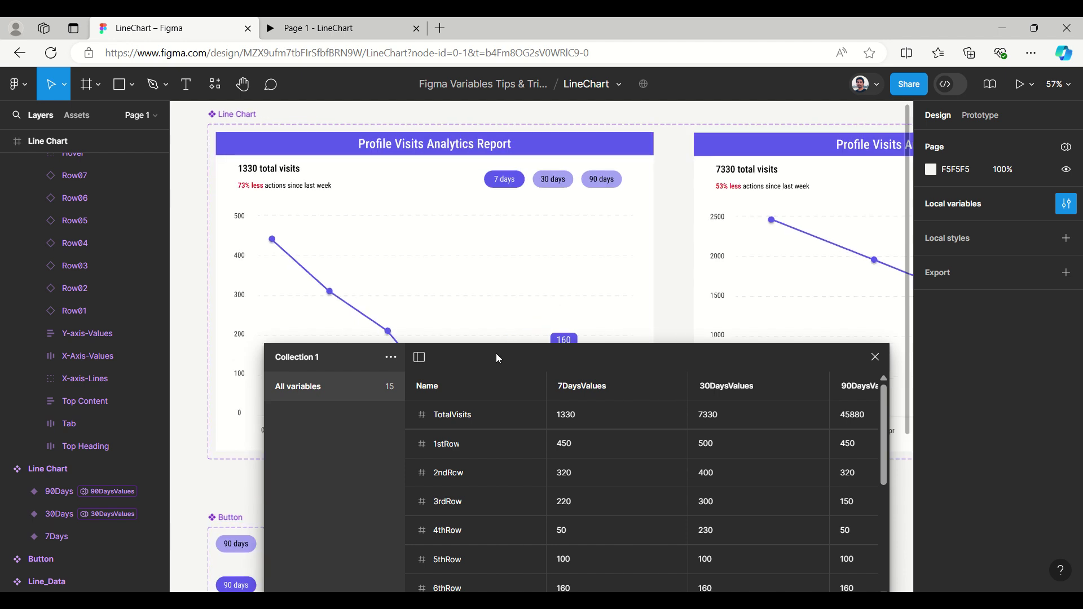
pyautogui.moveTo(512, 356); pyautogui.dragTo(671, 248)
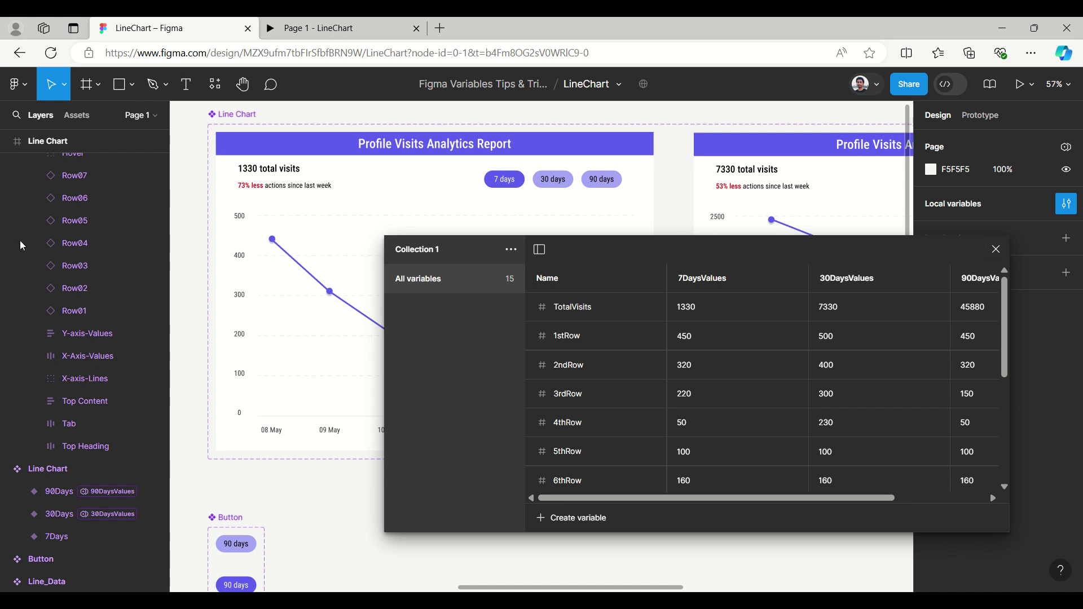
pyautogui.doubleClick(273, 244)
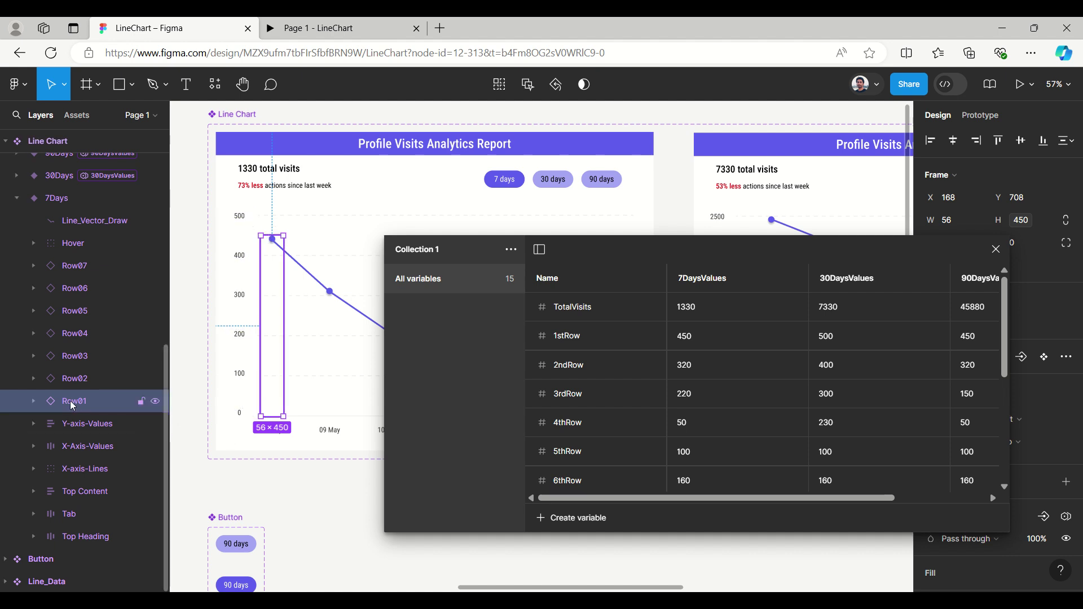
pyautogui.moveTo(916, 252); pyautogui.dragTo(869, 268)
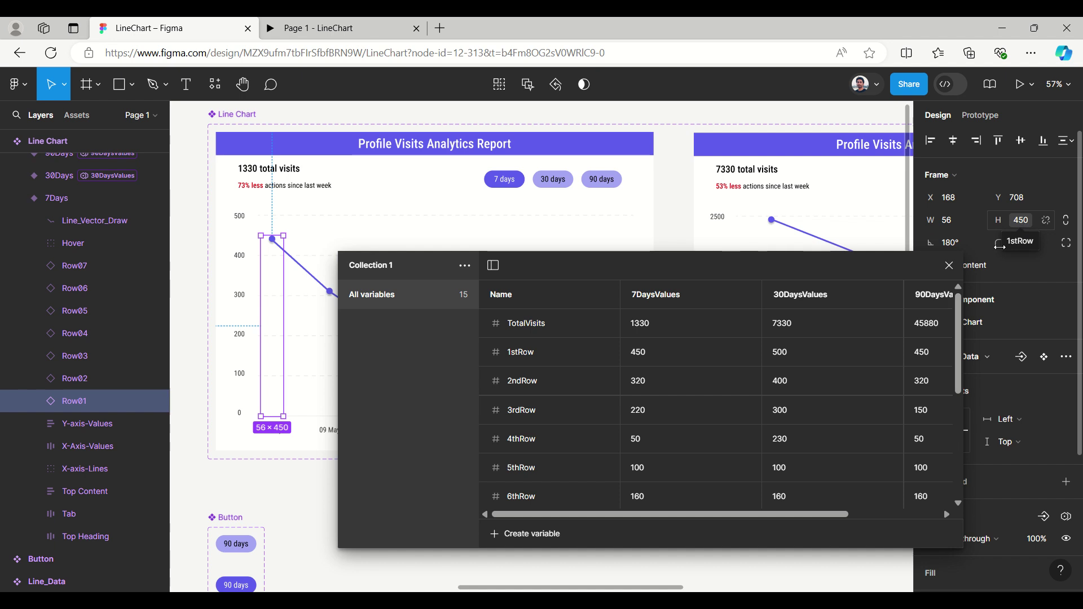
# Set the 1stRow variable to 250 in the 7DaysValues mode.
pyautogui.click(645, 357)
pyautogui.doubleClick(639, 355)
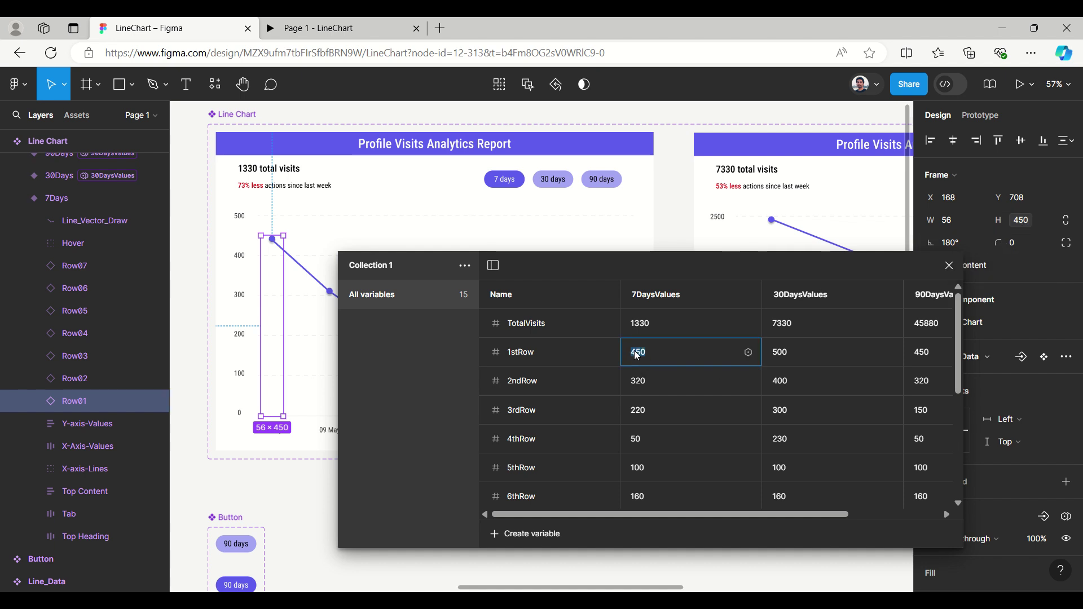
pyautogui.press('Escape')
pyautogui.write('2')
pyautogui.click(678, 232)
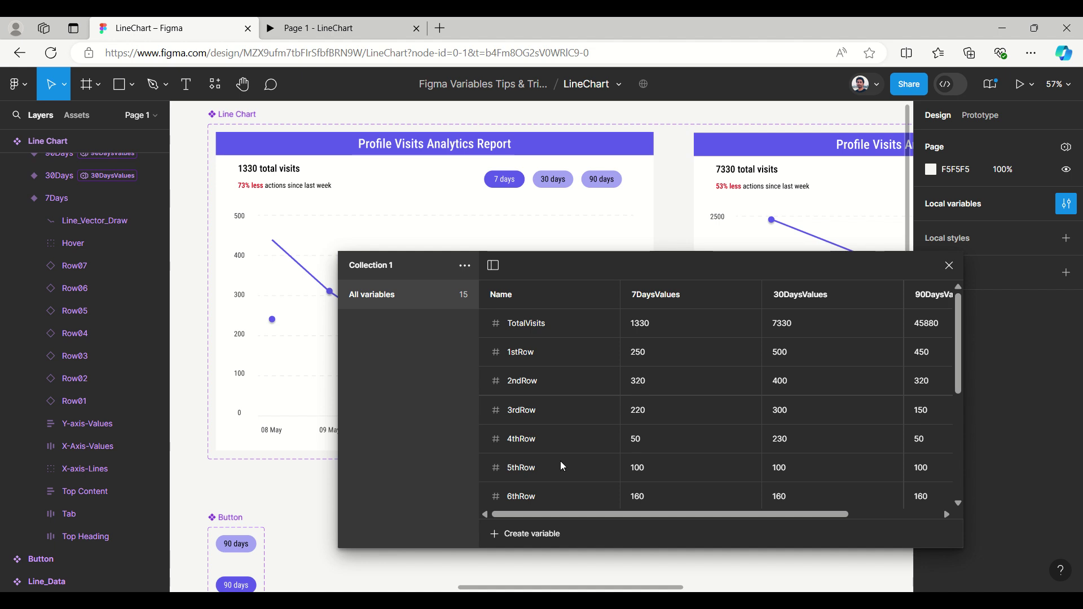
# Move the variables window clear of the 7Days chart and compare the first data point with the drawn line.
pyautogui.moveTo(649, 262); pyautogui.dragTo(841, 241)
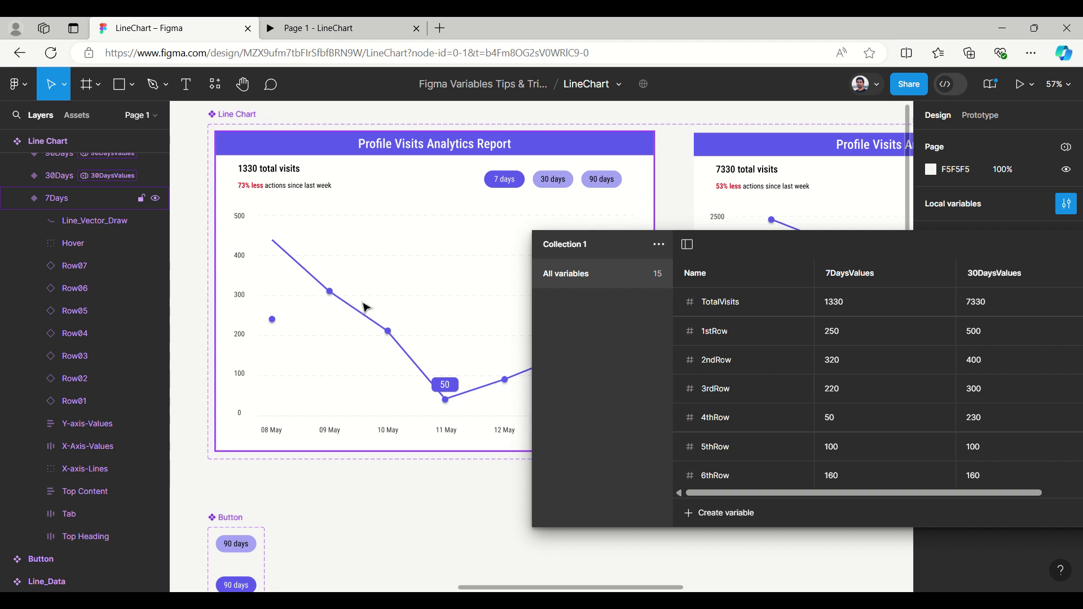
pyautogui.click(167, 92)
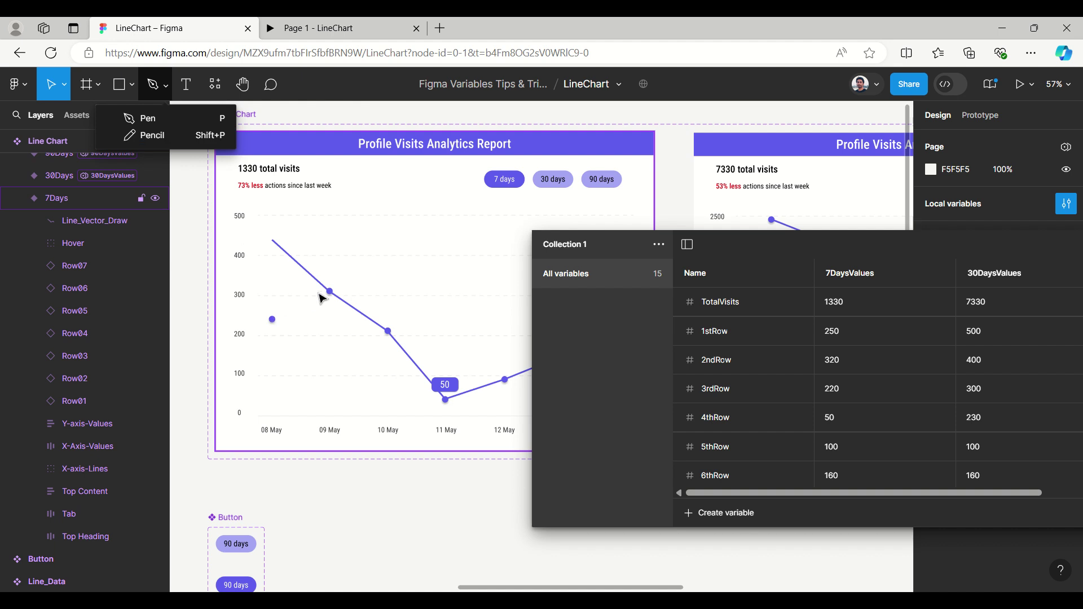
pyautogui.click(166, 91)
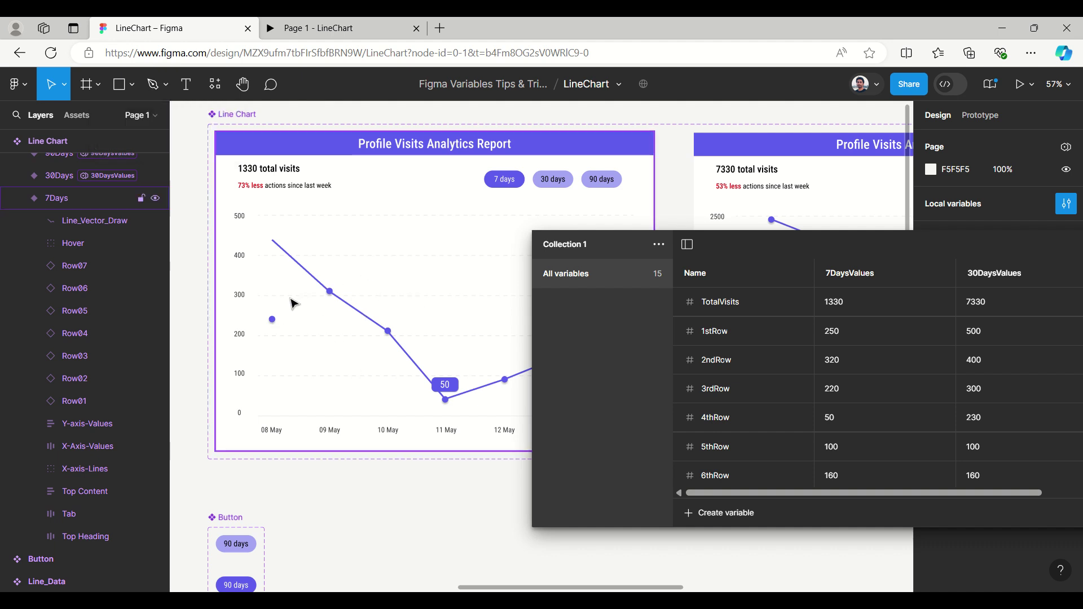
# Close the local variables and undo the 1stRow value change.
pyautogui.click(840, 333)
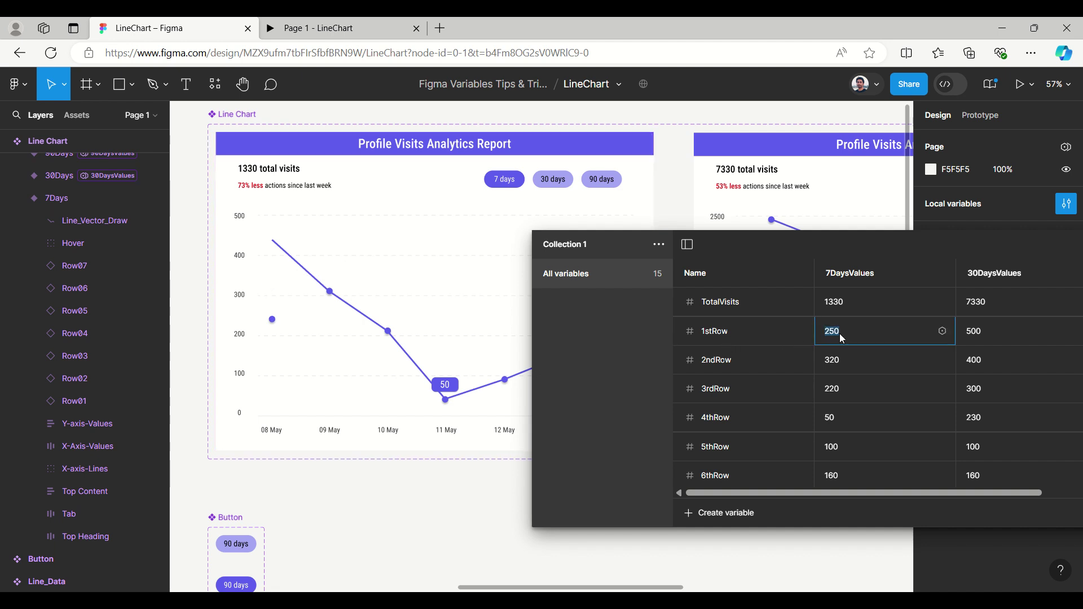
pyautogui.moveTo(974, 238); pyautogui.dragTo(734, 266)
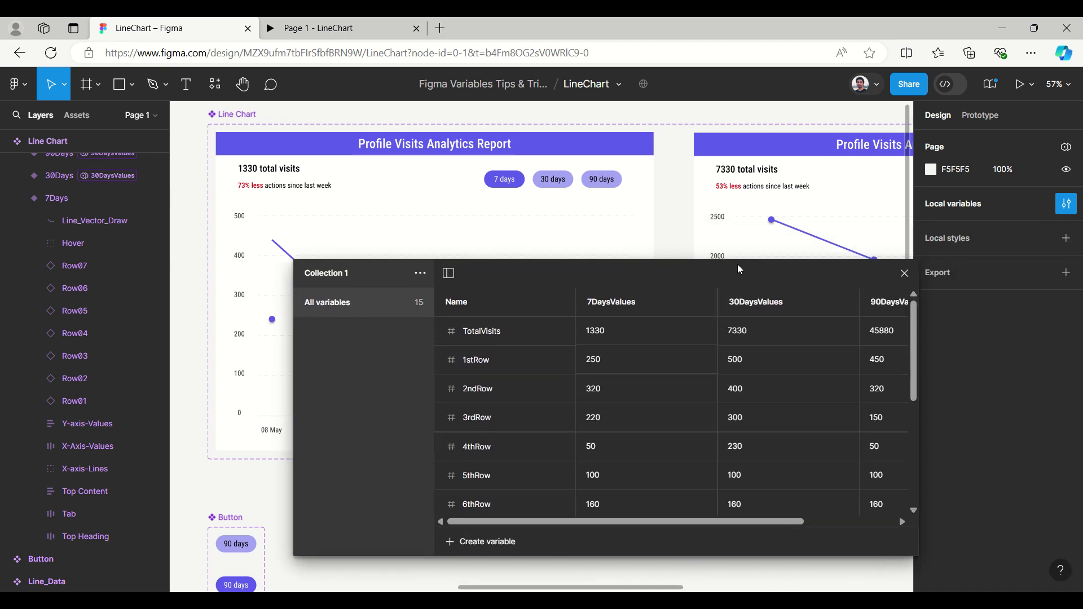
pyautogui.click(900, 274)
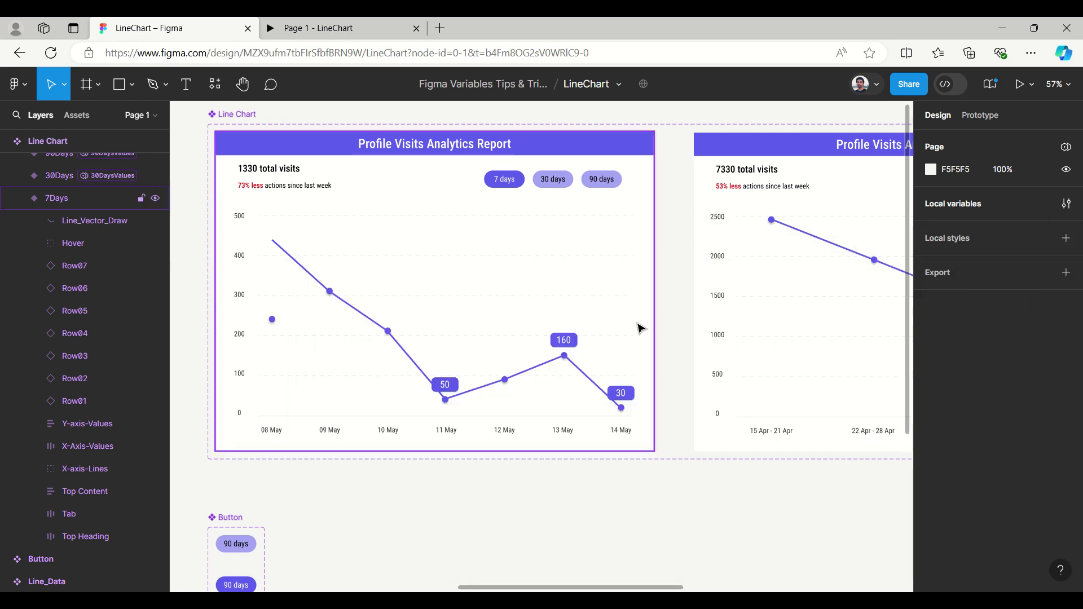
pyautogui.press('Tab')
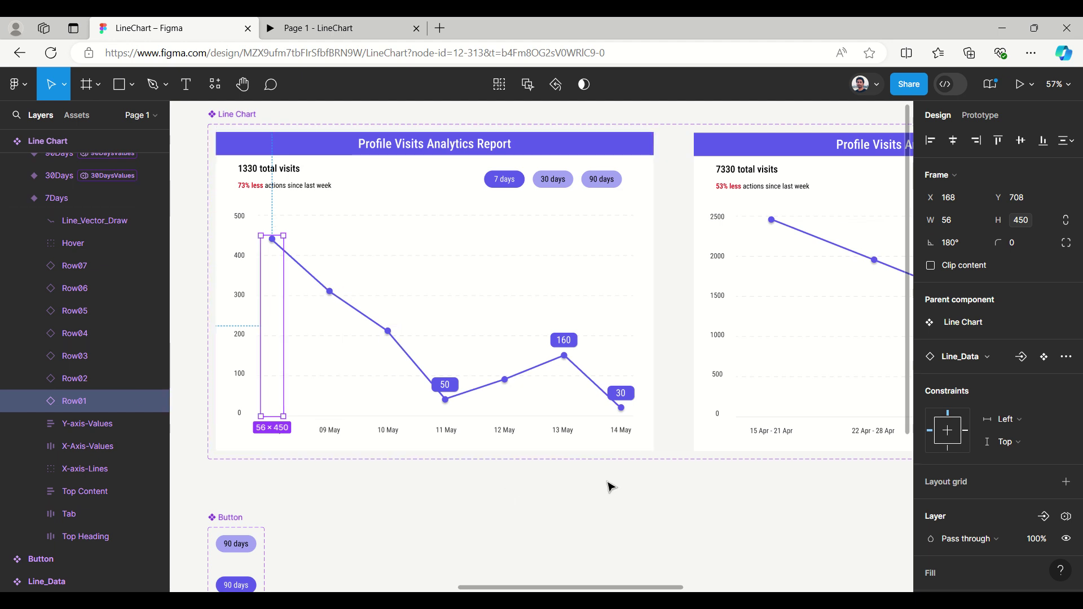
# Add a 000000 inside stroke of weight 1 to the Line_Data main component below the Button component.
pyautogui.scroll(1, 527, 519)
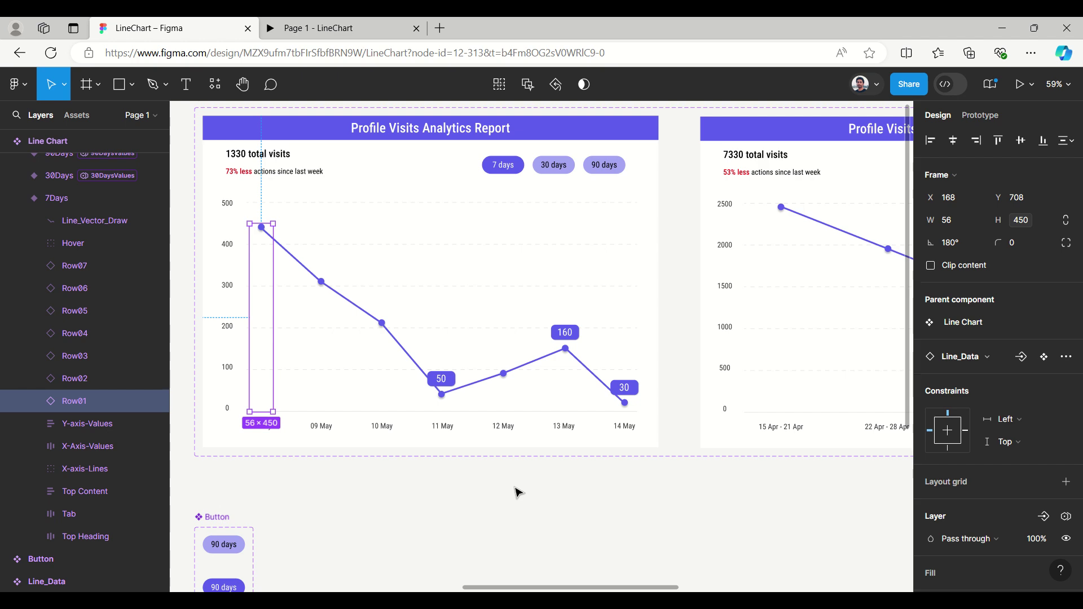
pyautogui.scroll(1, 517, 492)
pyautogui.scroll(-3, 515, 491)
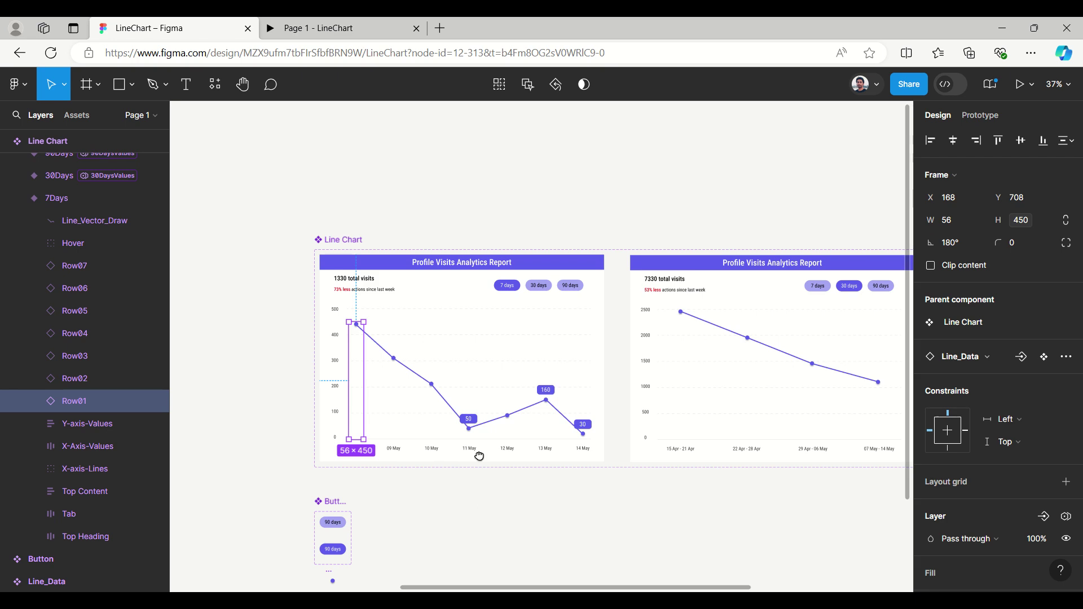
pyautogui.scroll(-4, 479, 450)
pyautogui.scroll(-1, 310, 402)
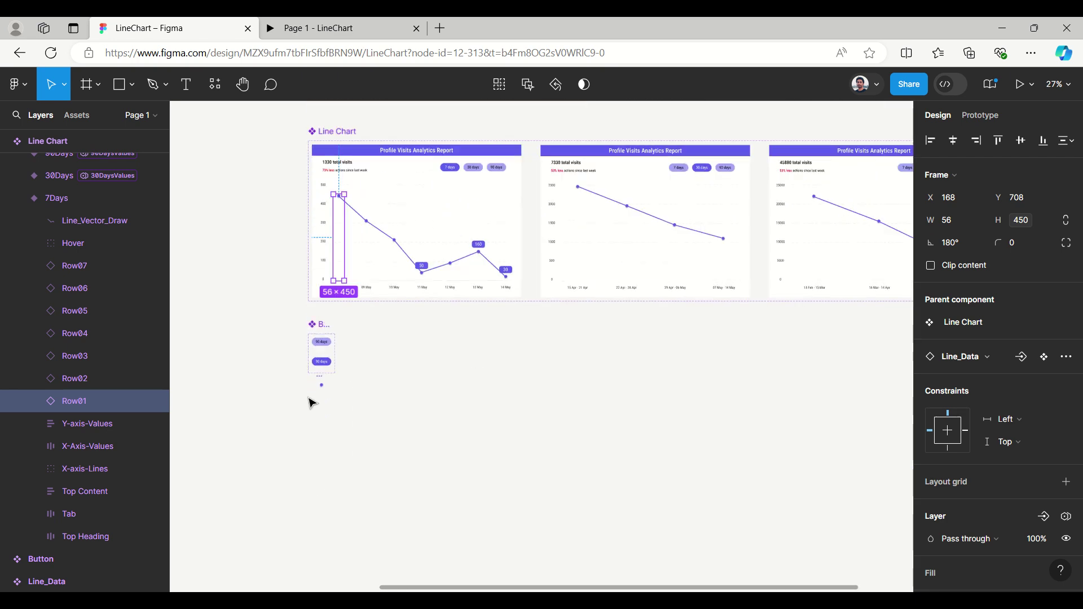
pyautogui.scroll(8, 309, 403)
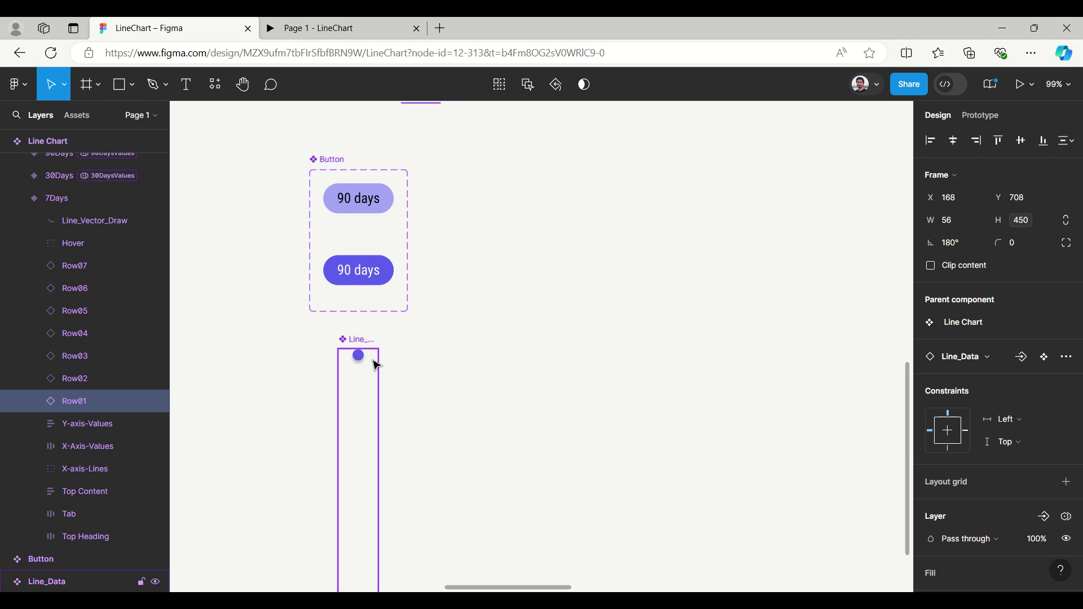
pyautogui.click(378, 373)
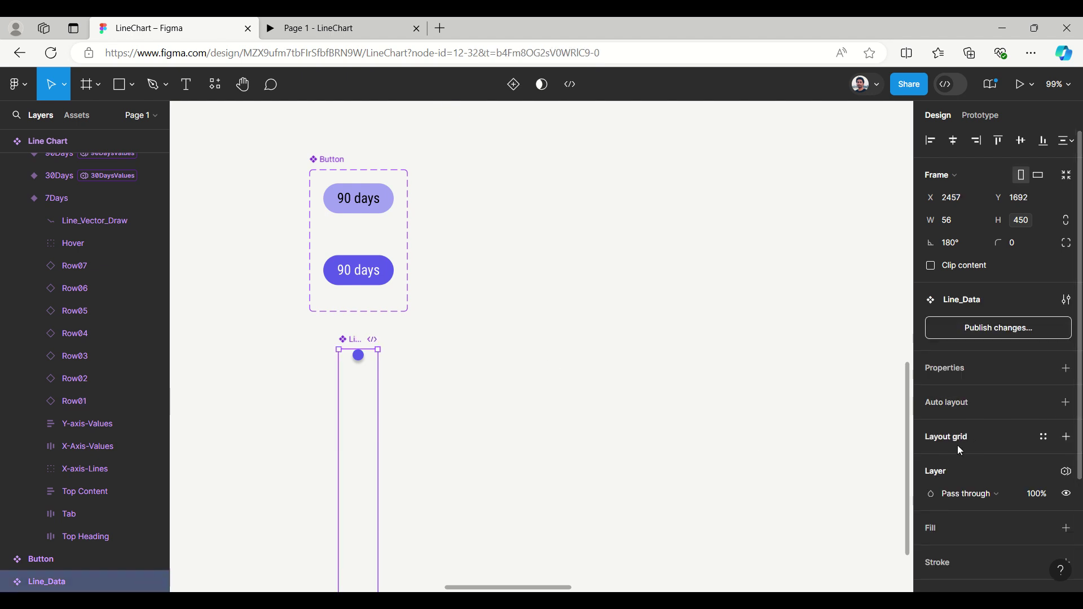
pyautogui.scroll(-5, 960, 450)
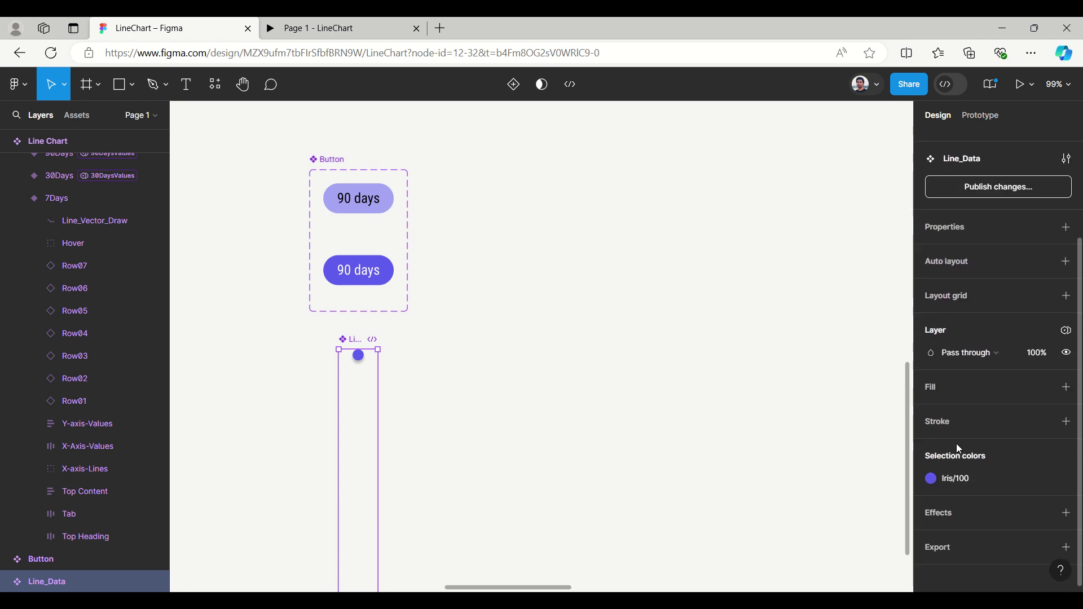
pyautogui.click(951, 426)
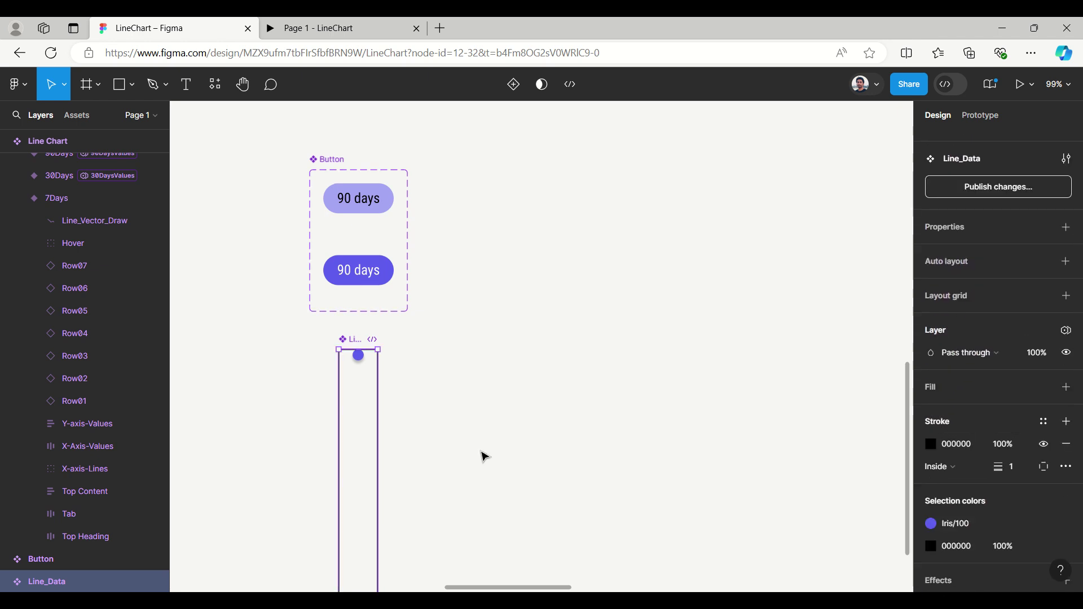
pyautogui.click(518, 365)
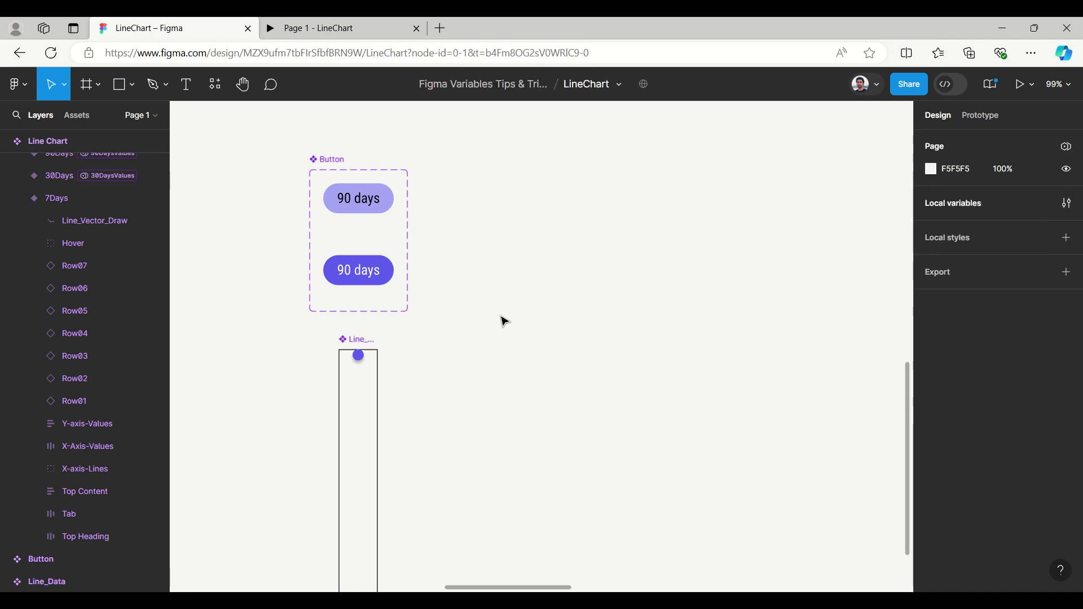
# Add a 000000 inside stroke of weight 1 to the Row01, Row02 and Row03 instances in the 7Days variant.
pyautogui.scroll(-6, 502, 320)
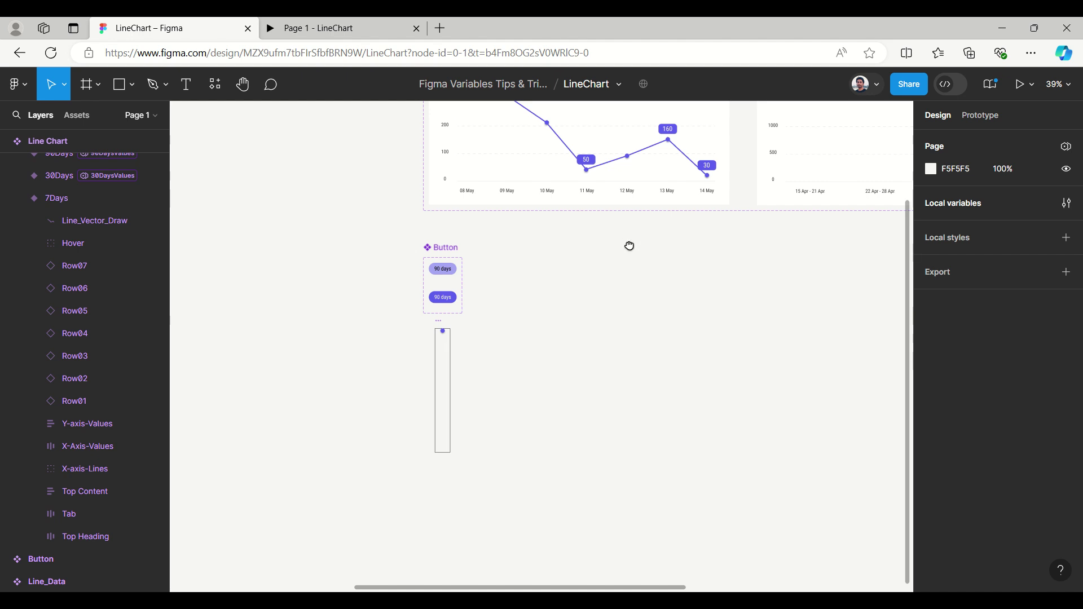
pyautogui.moveTo(629, 244); pyautogui.dragTo(518, 346)
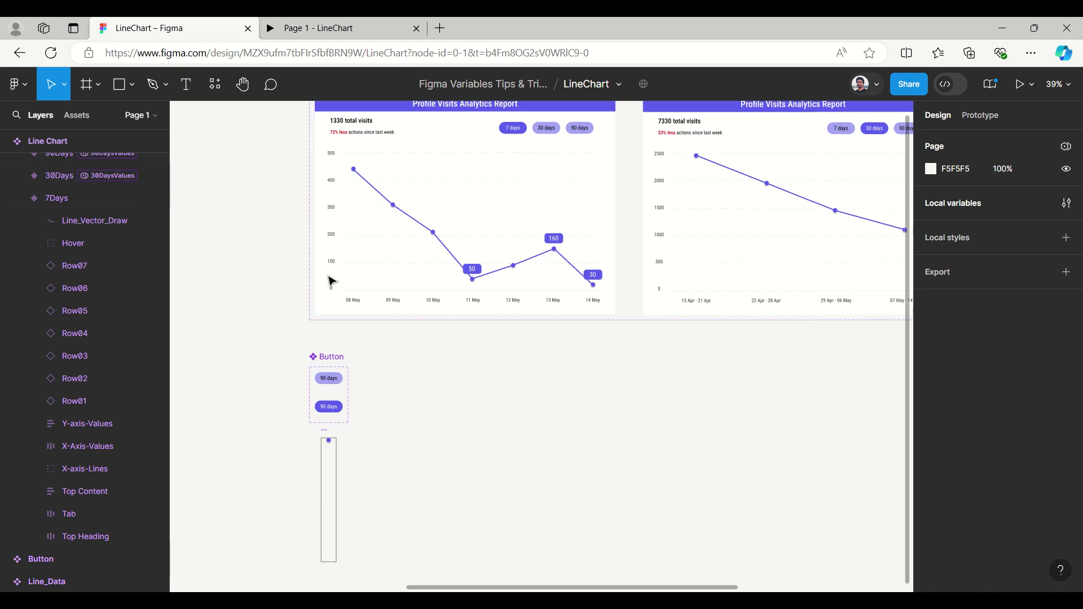
pyautogui.keyDown('ctrl'); pyautogui.click(356, 223); pyautogui.keyUp('ctrl')
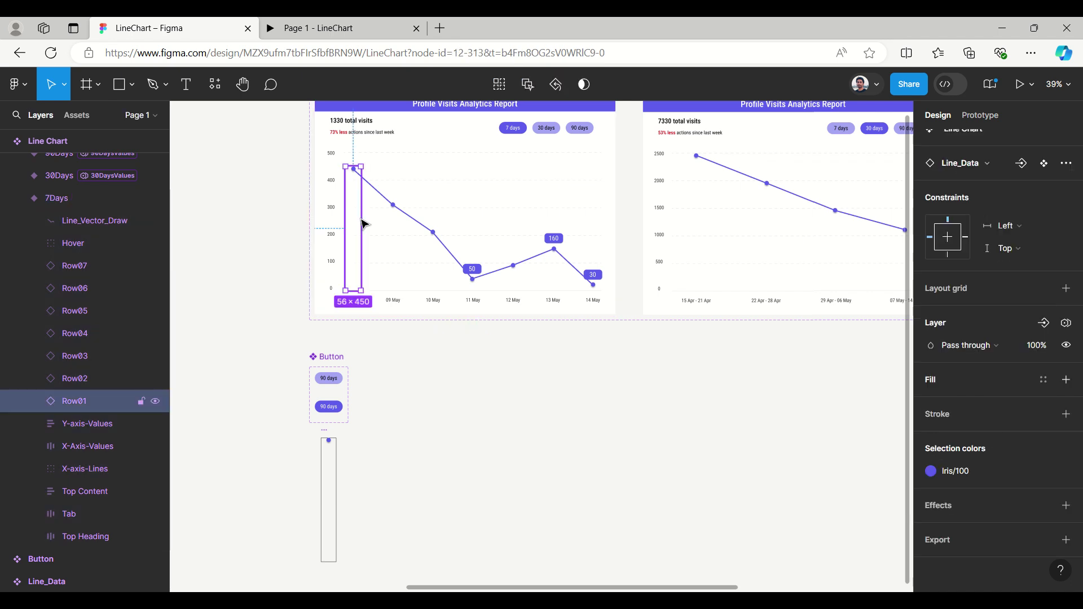
pyautogui.keyDown('shift'); pyautogui.click(76, 379); pyautogui.keyUp('shift')
pyautogui.keyDown('shift'); pyautogui.click(78, 356); pyautogui.keyUp('shift')
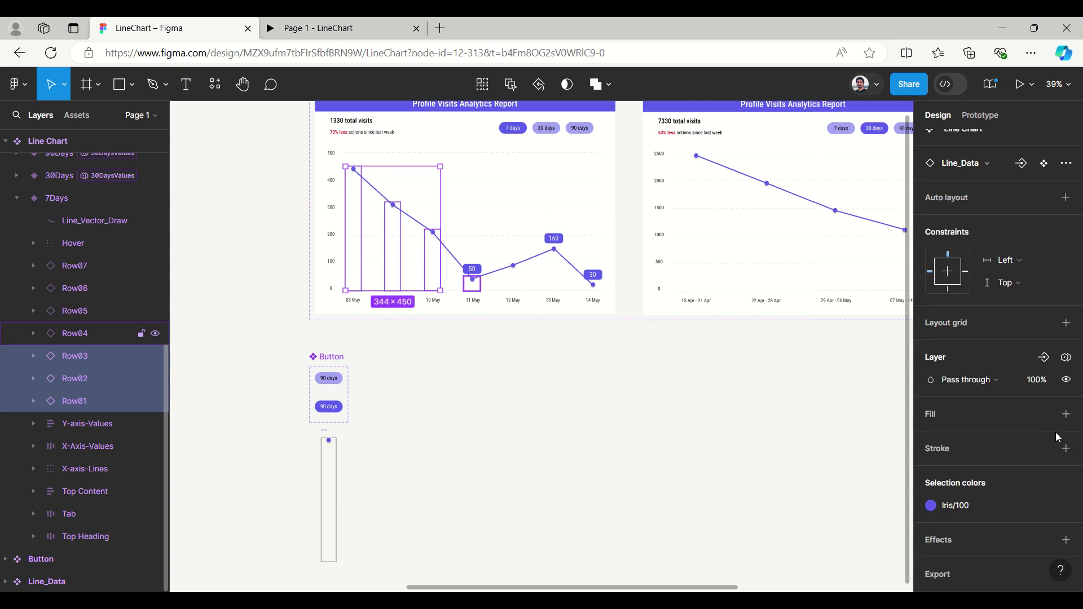
pyautogui.click(950, 448)
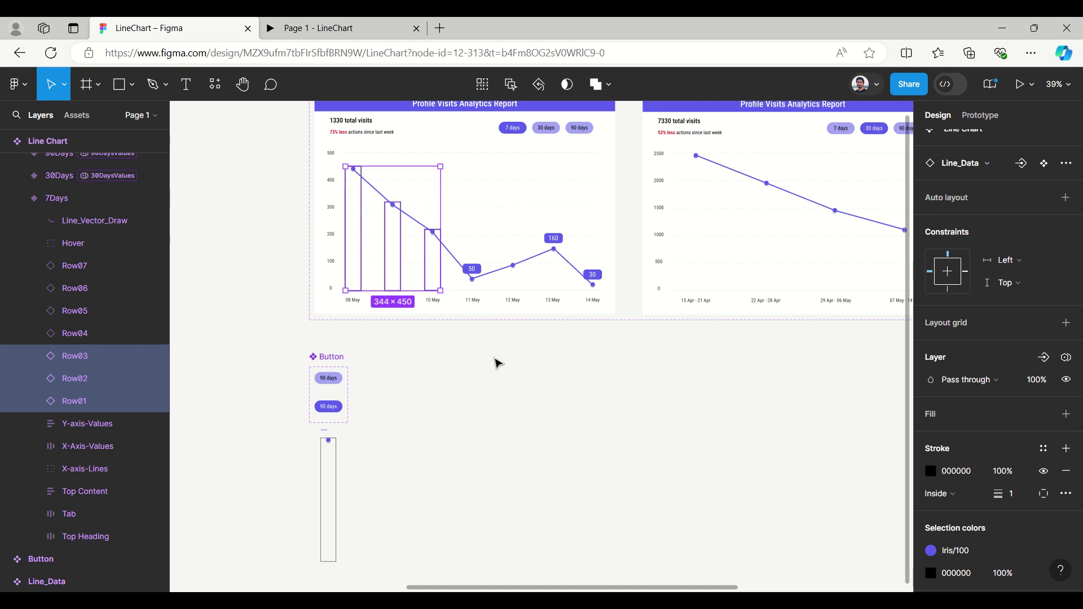
pyautogui.click(548, 446)
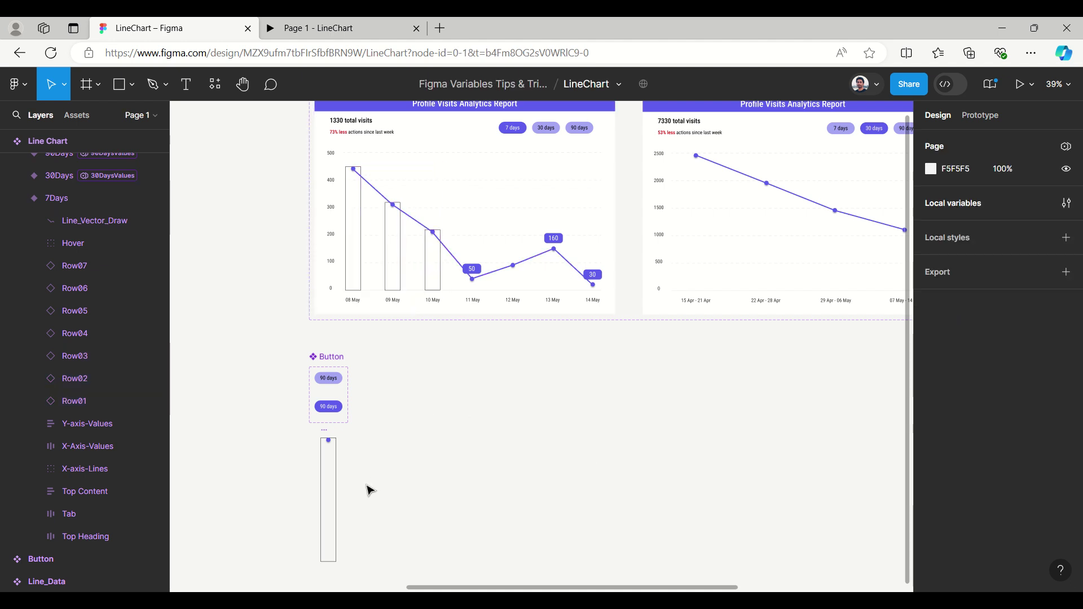
# Examine the Line_Data main component's size and expand its layer structure down to Ellipse 1.
pyautogui.click(336, 471)
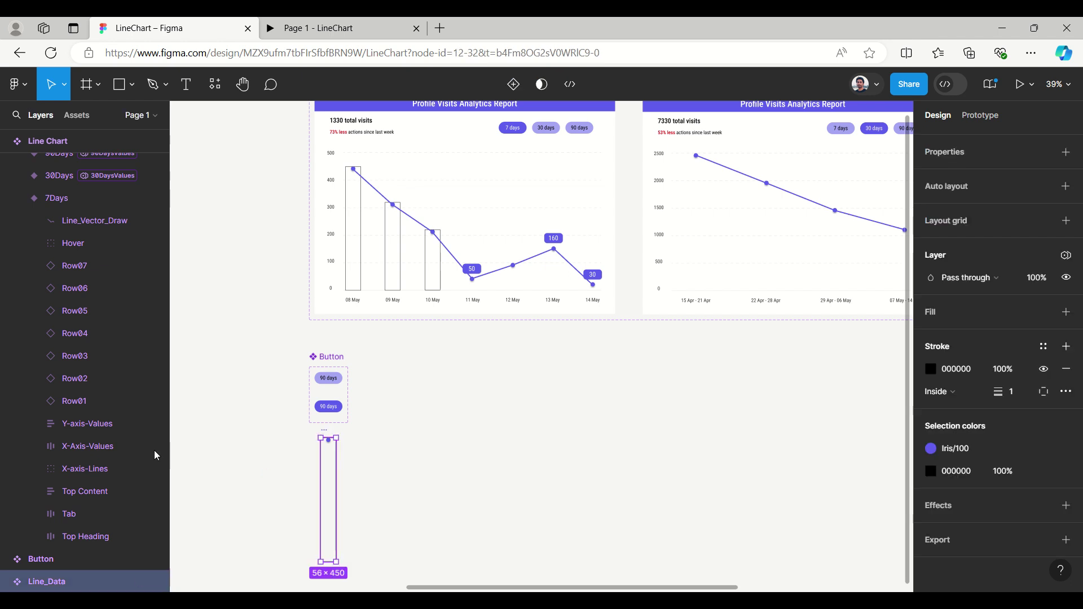
pyautogui.click(6, 587)
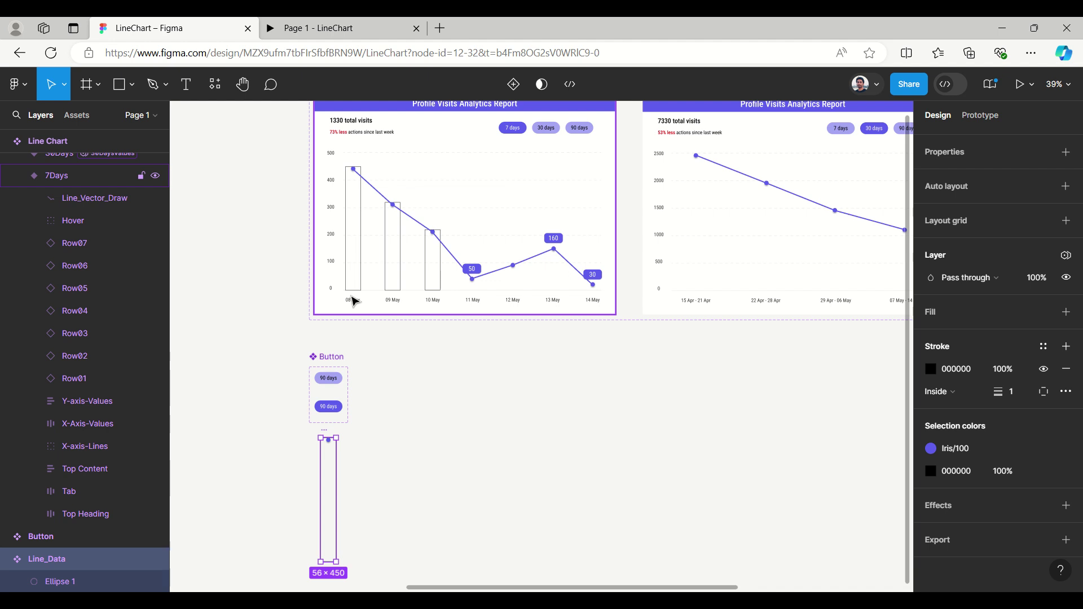
pyautogui.click(436, 498)
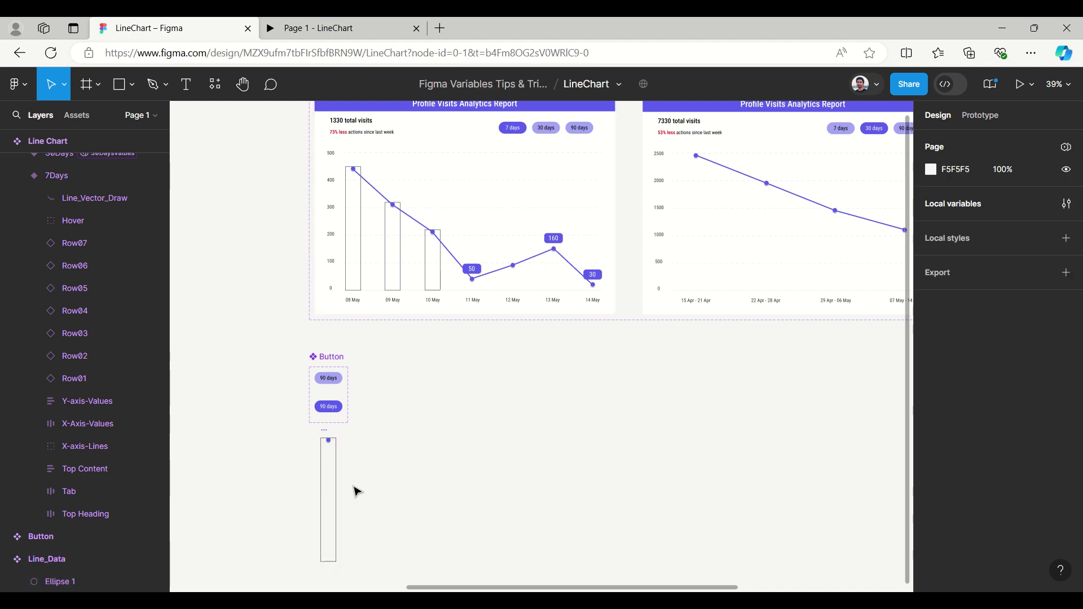
# Remove the 000000 stroke from the Line_Data main component.
pyautogui.click(335, 485)
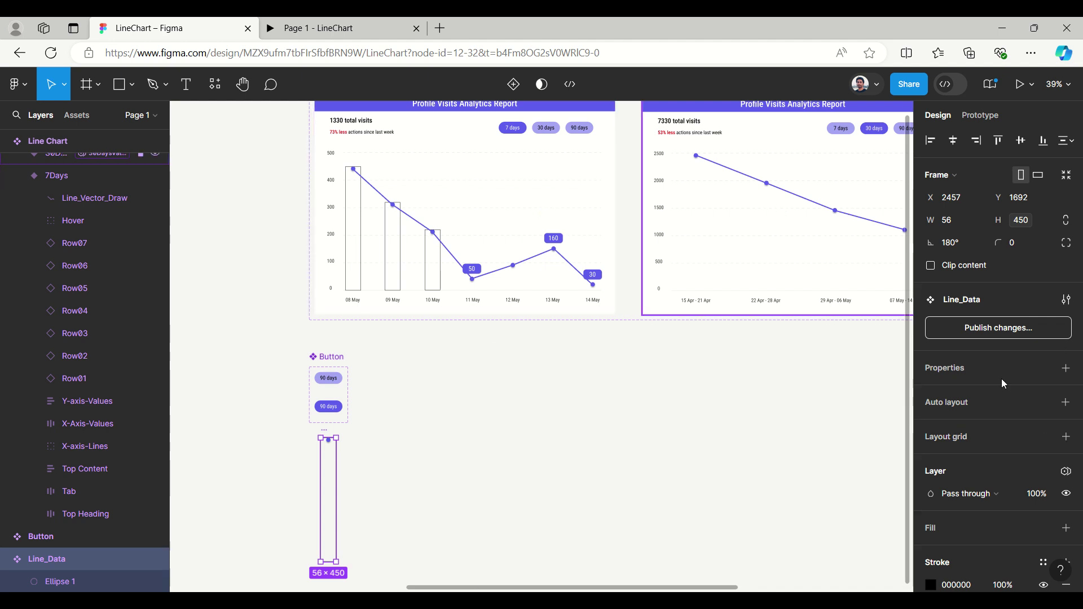
pyautogui.scroll(-3, 967, 533)
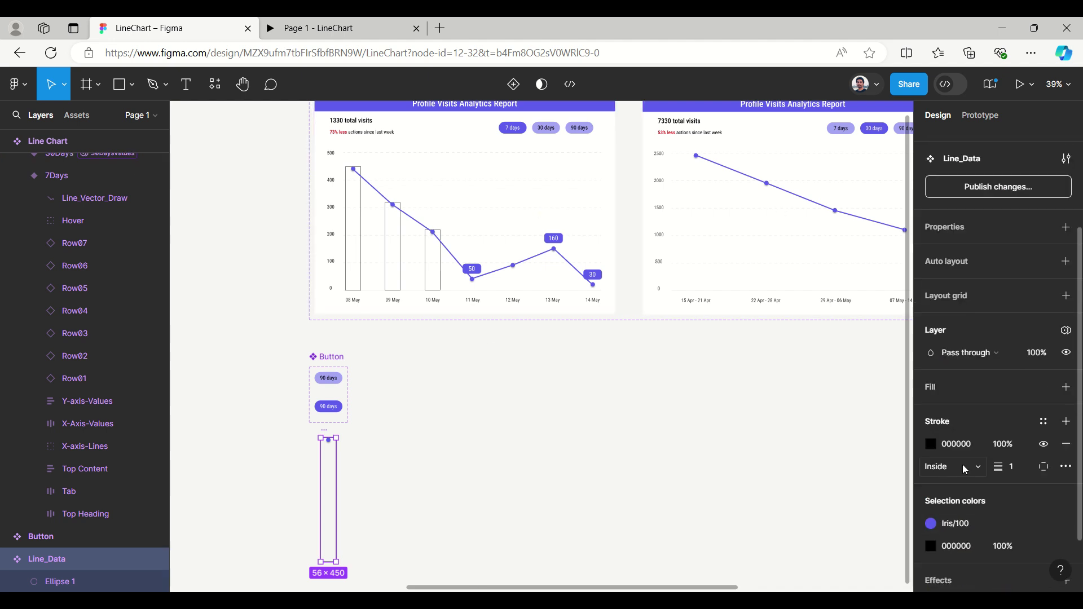
pyautogui.click(1066, 445)
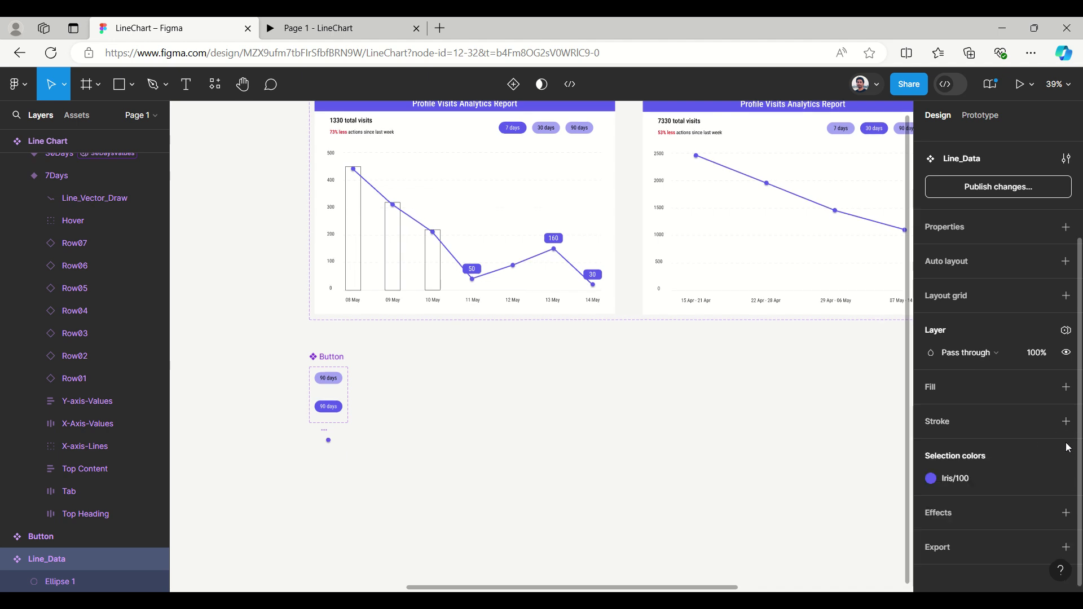
pyautogui.scroll(3, 385, 331)
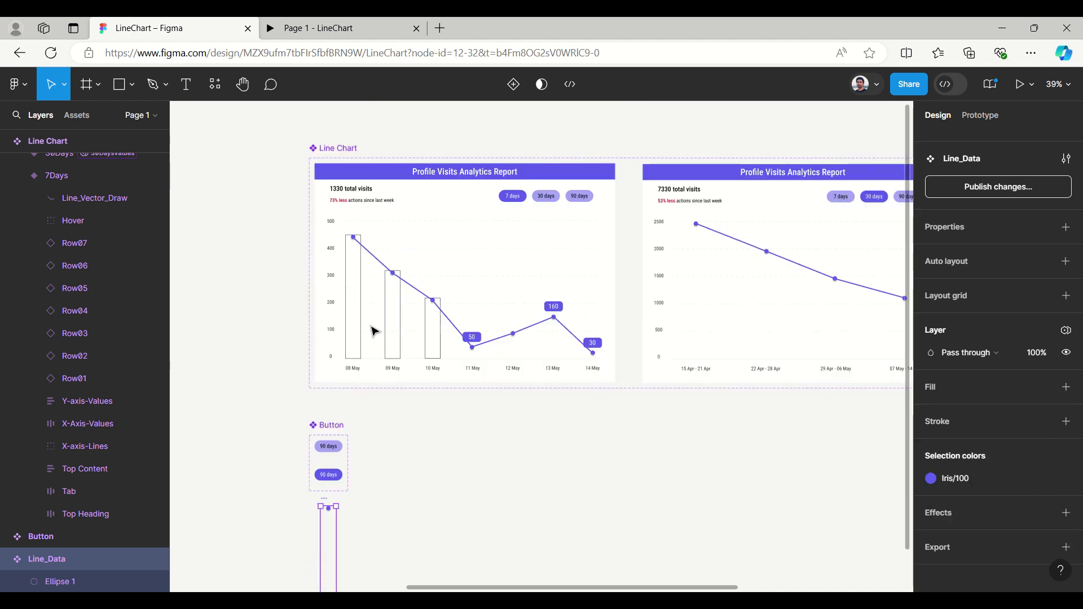
# Remove the 000000 stroke from the Row01, Row02 and Row03 instances in the 7Days variant.
pyautogui.doubleClick(360, 327)
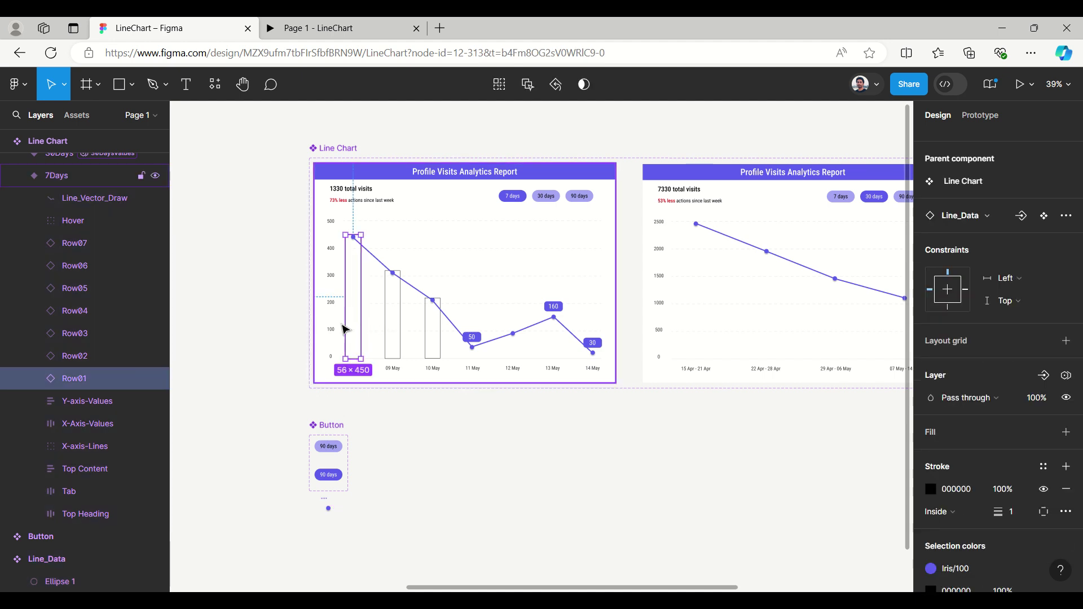
pyautogui.keyDown('shift'); pyautogui.click(75, 356); pyautogui.keyUp('shift')
pyautogui.keyDown('shift'); pyautogui.click(77, 337); pyautogui.keyUp('shift')
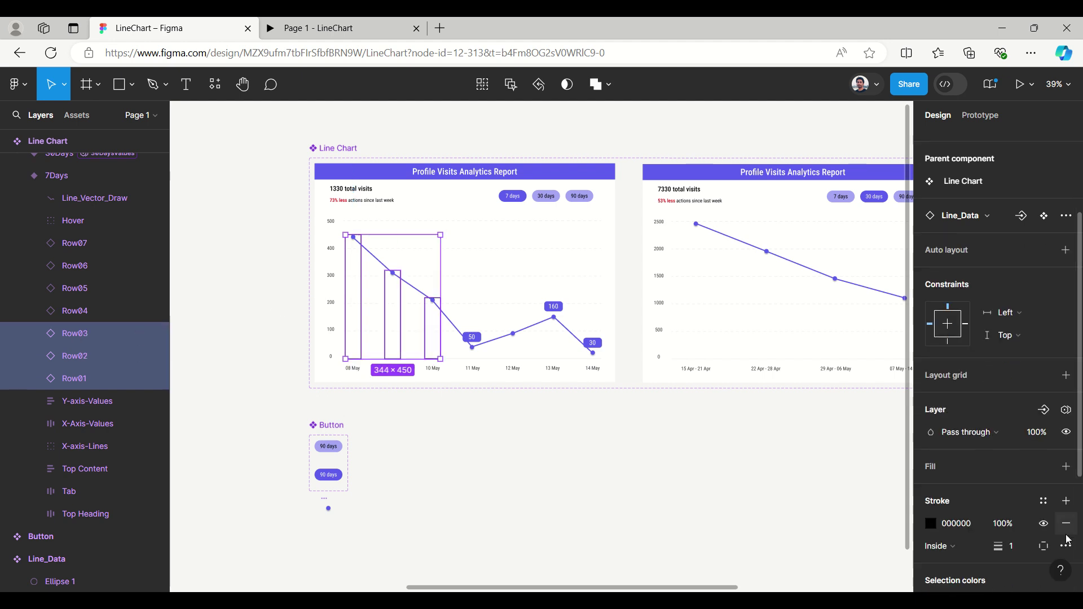
pyautogui.scroll(-3, 1022, 466)
pyautogui.scroll(2, 1022, 466)
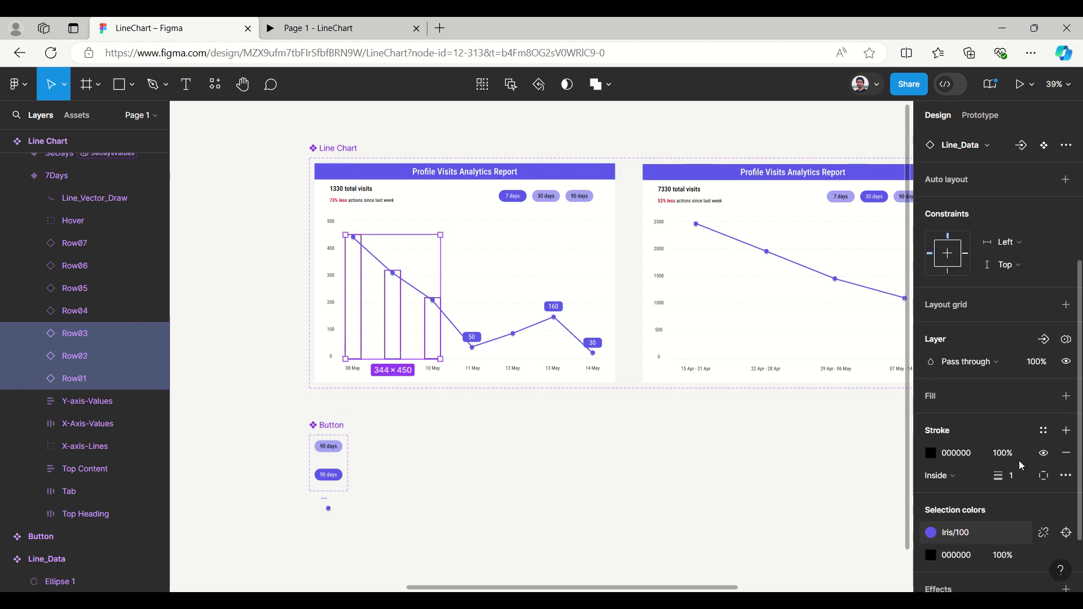
pyautogui.click(1067, 458)
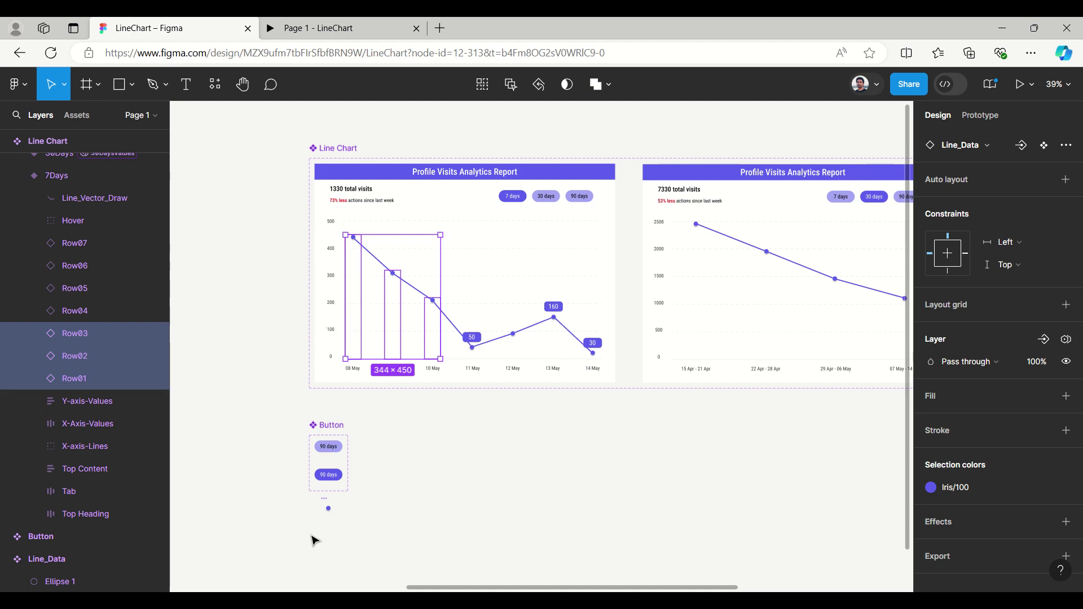
# Inspect the While hovering conditional interaction on the ellipse inside the Line_Data component.
pyautogui.click(335, 515)
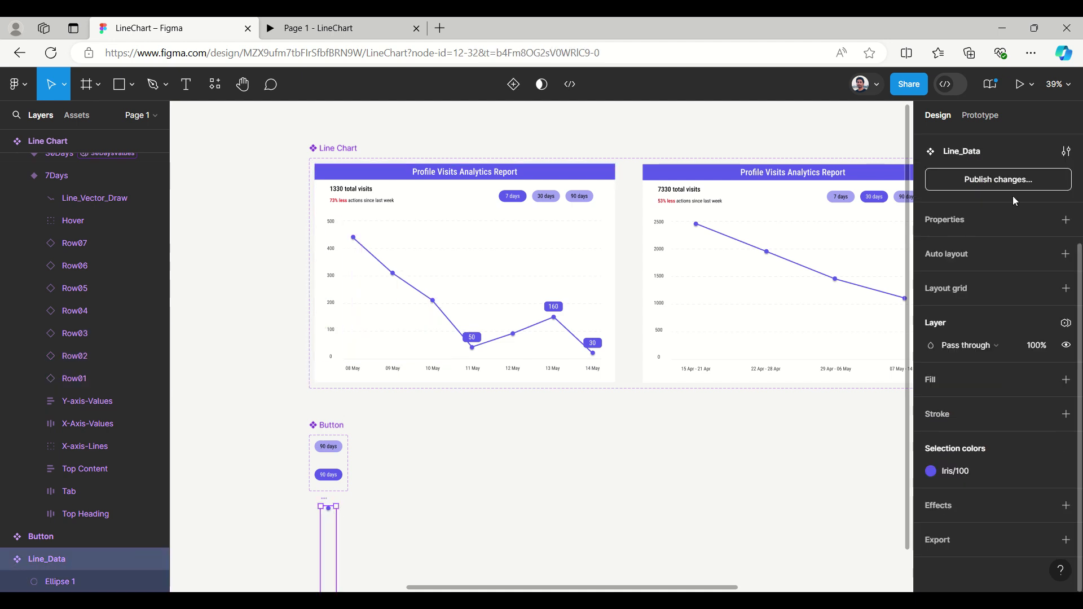
pyautogui.scroll(3, 990, 158)
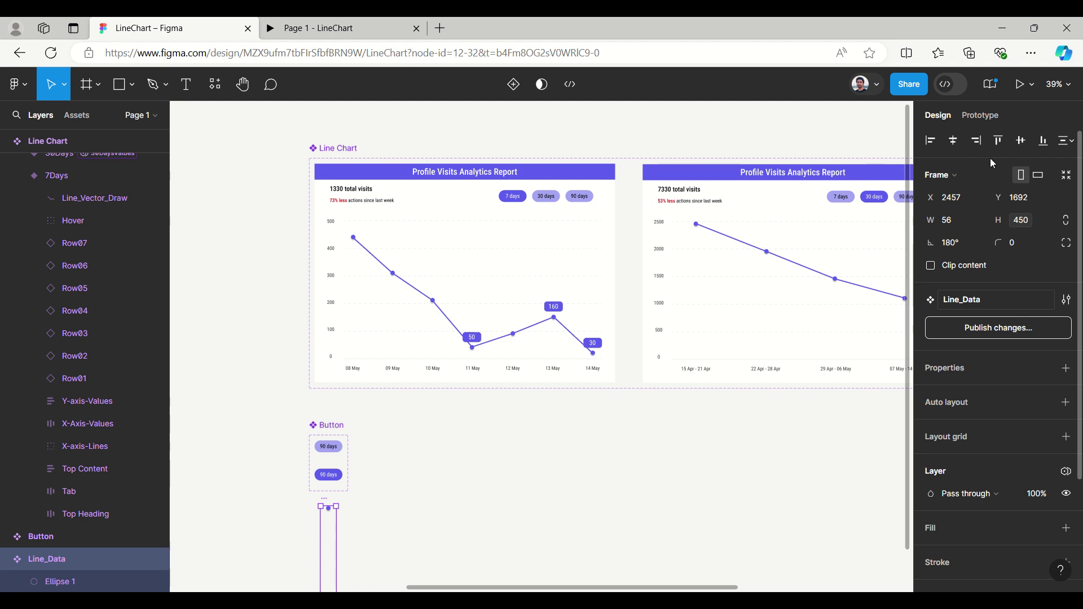
pyautogui.click(988, 115)
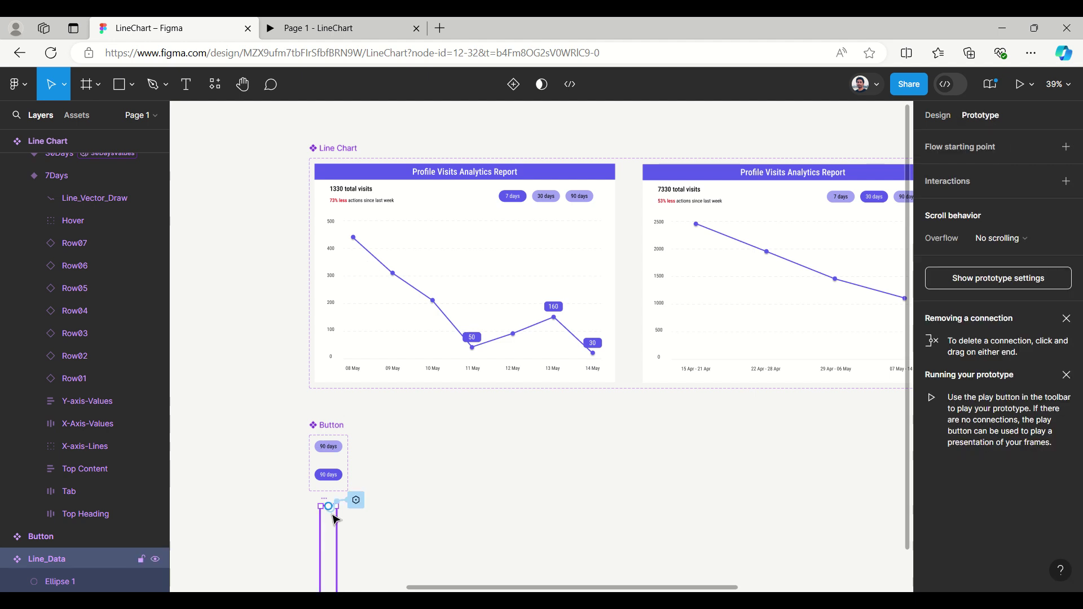
pyautogui.click(358, 502)
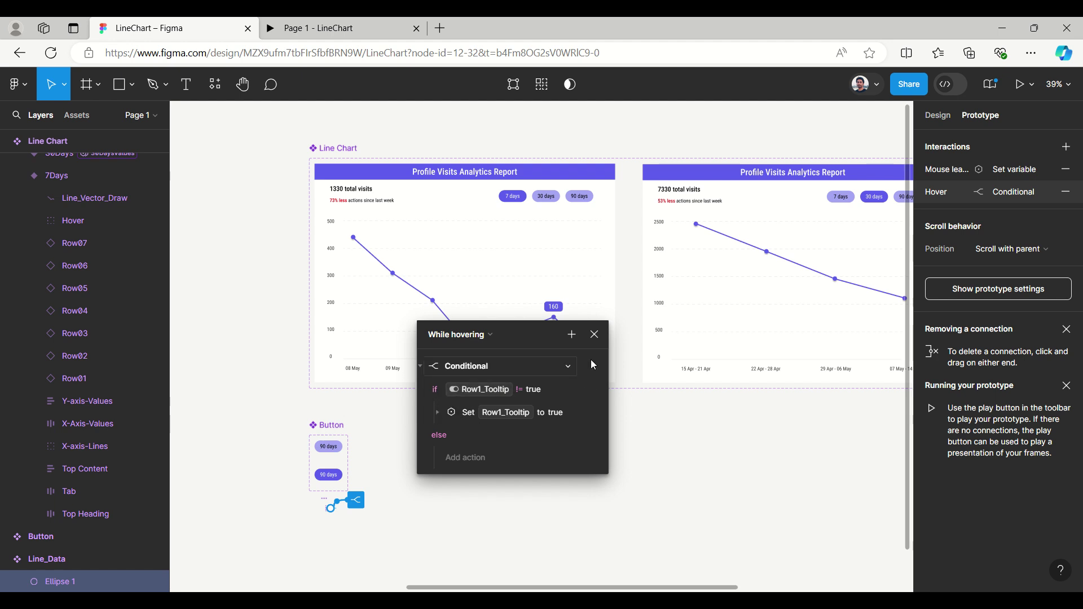
pyautogui.click(596, 336)
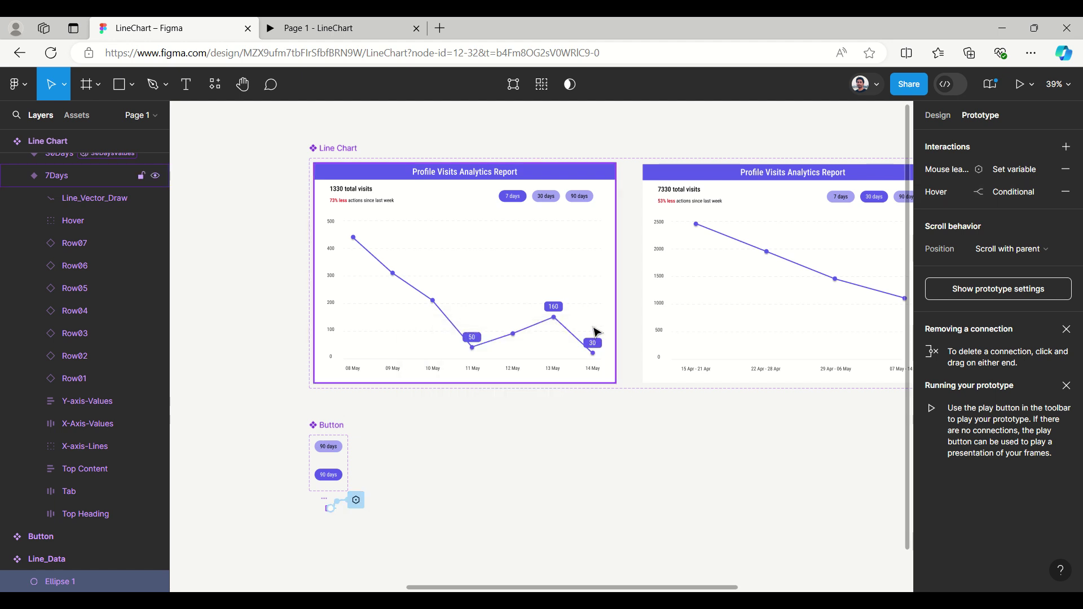
# Review the ellipse's Mouse leave action for the Row1_Tooltip variable and reopen its While hovering interaction.
pyautogui.click(929, 174)
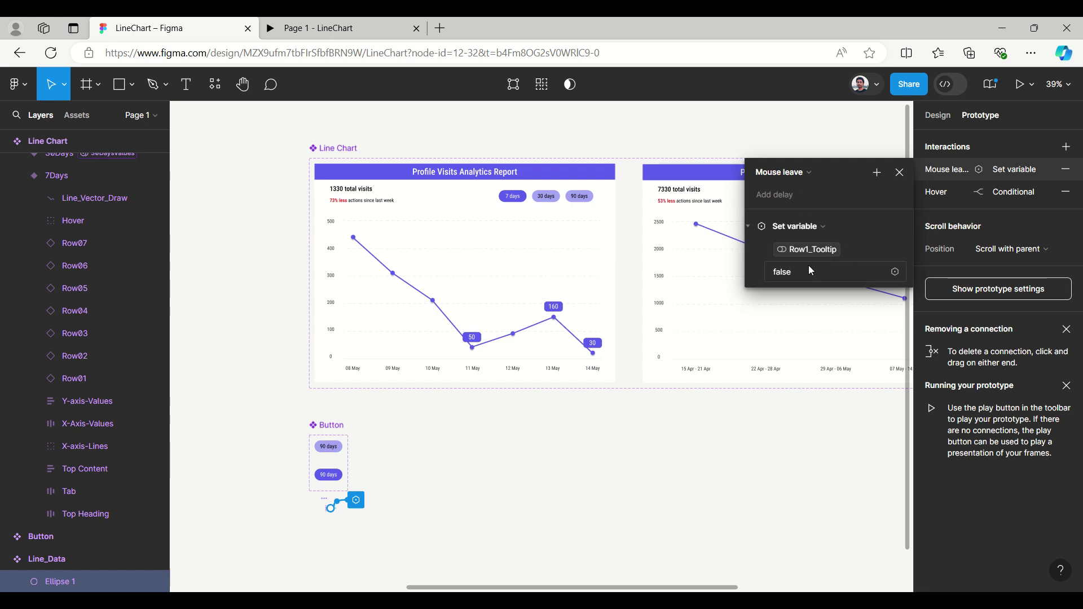
pyautogui.click(899, 172)
pyautogui.click(931, 194)
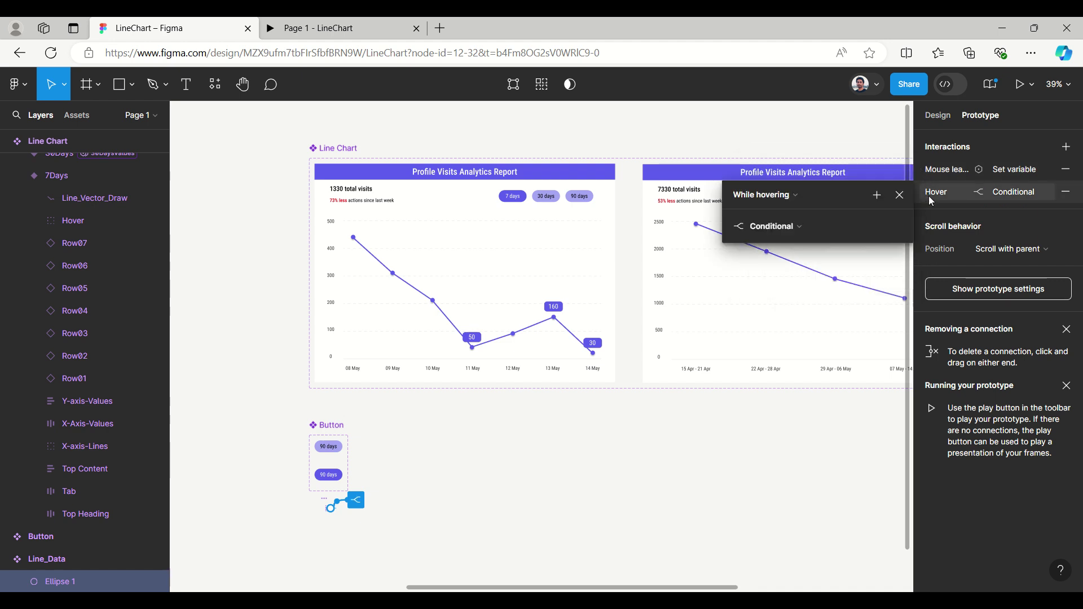
pyautogui.click(900, 195)
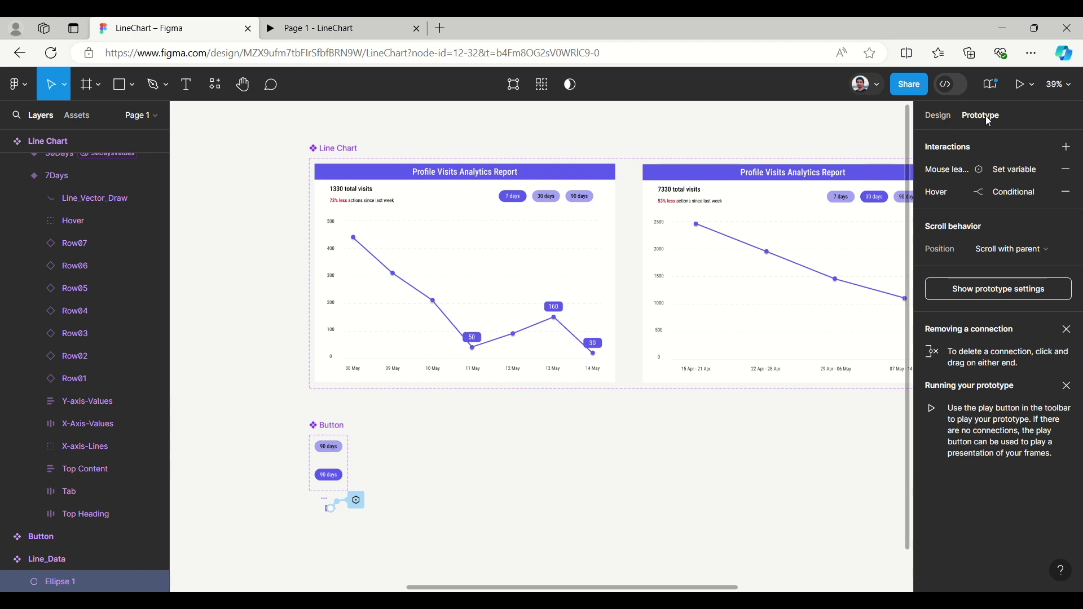
# Examine the prototype connections between the line chart variants and select the 7Days variant.
pyautogui.click(677, 477)
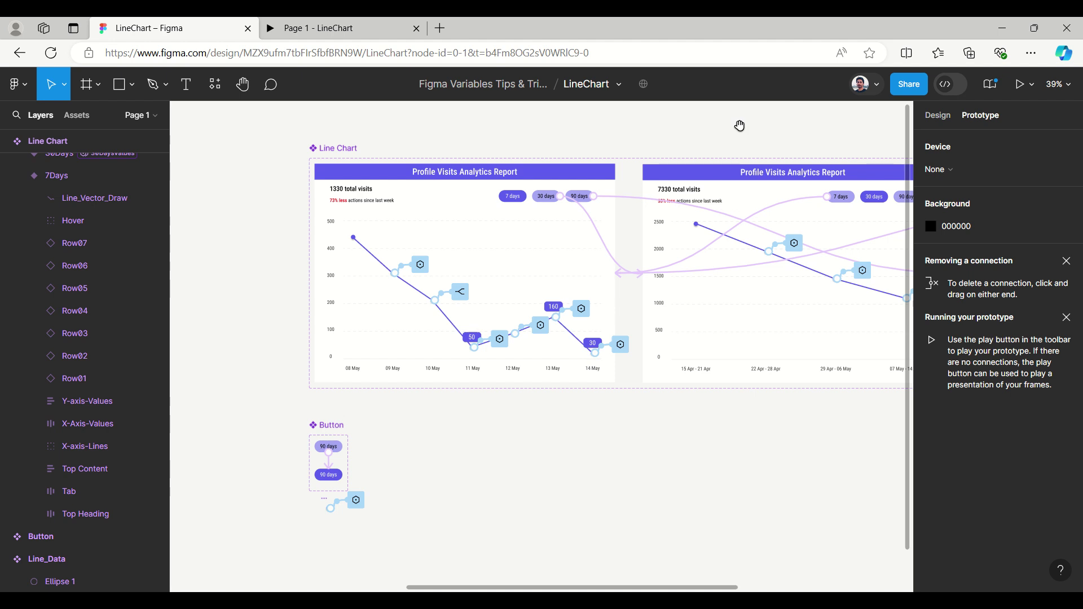
pyautogui.moveTo(740, 126); pyautogui.dragTo(501, 158)
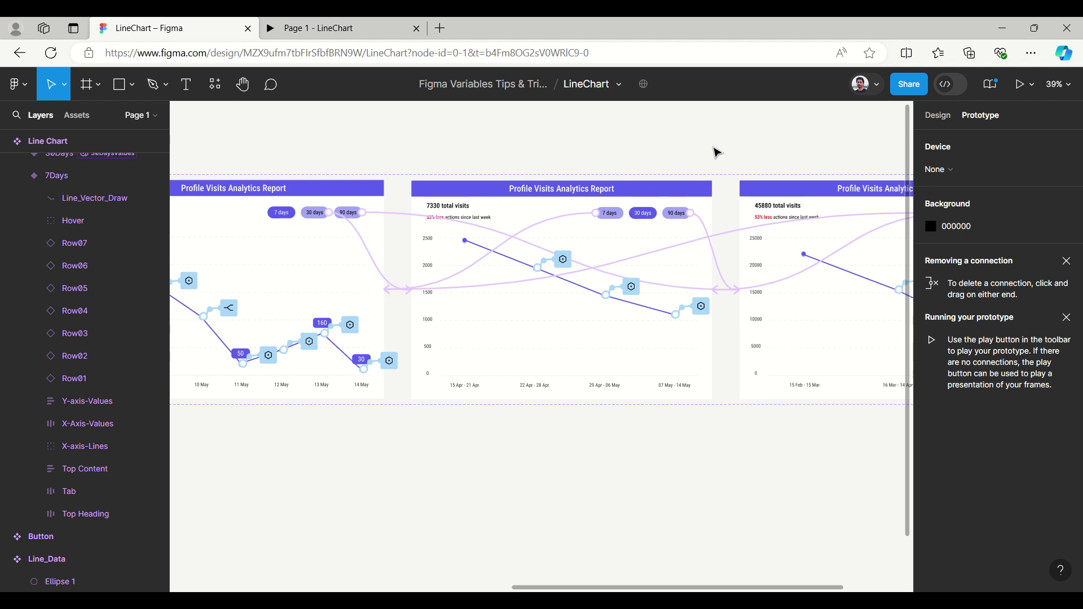
pyautogui.click(361, 259)
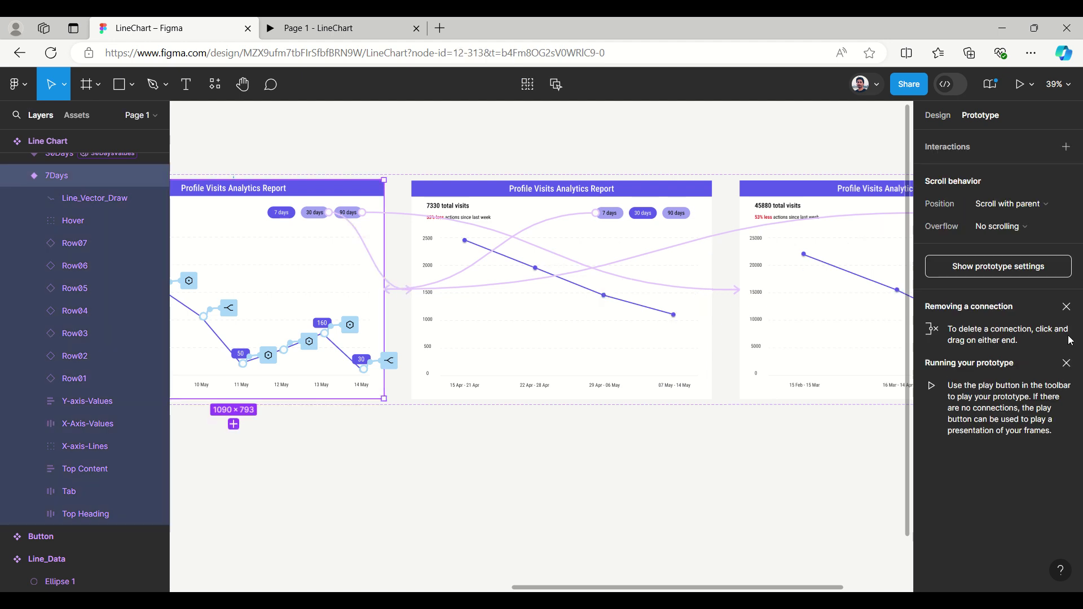
# Check the design properties and State value of the 7Days, 30Days and 90Days variants.
pyautogui.click(937, 116)
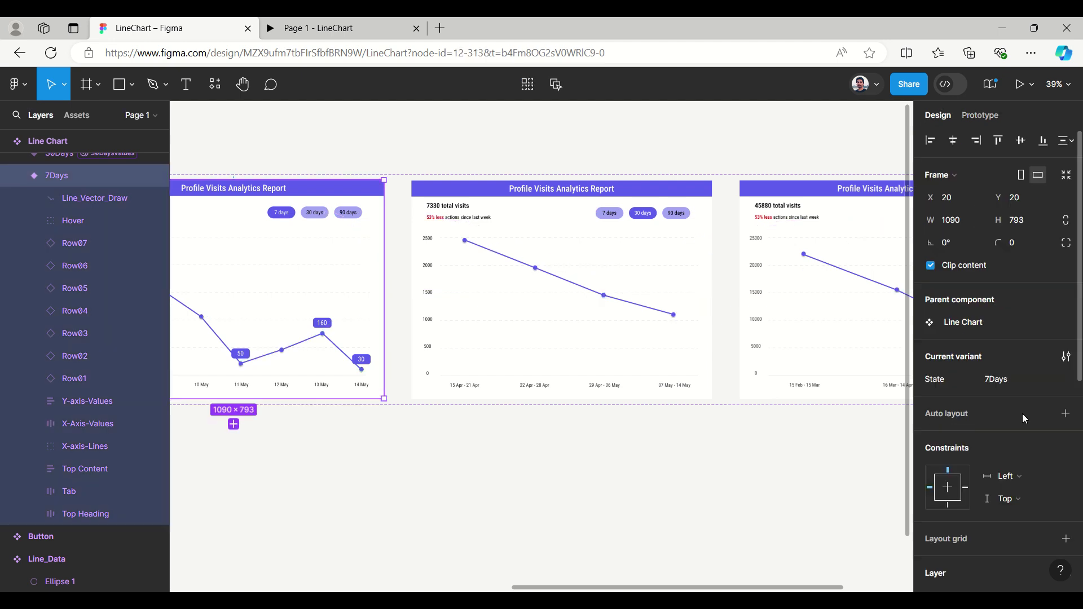
pyautogui.click(642, 329)
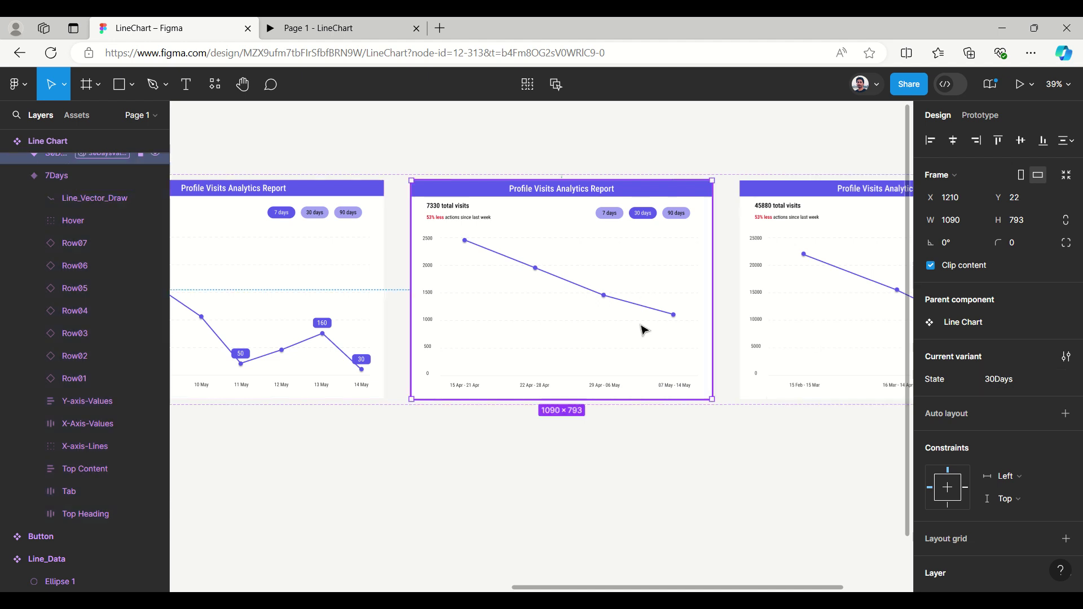
pyautogui.click(831, 322)
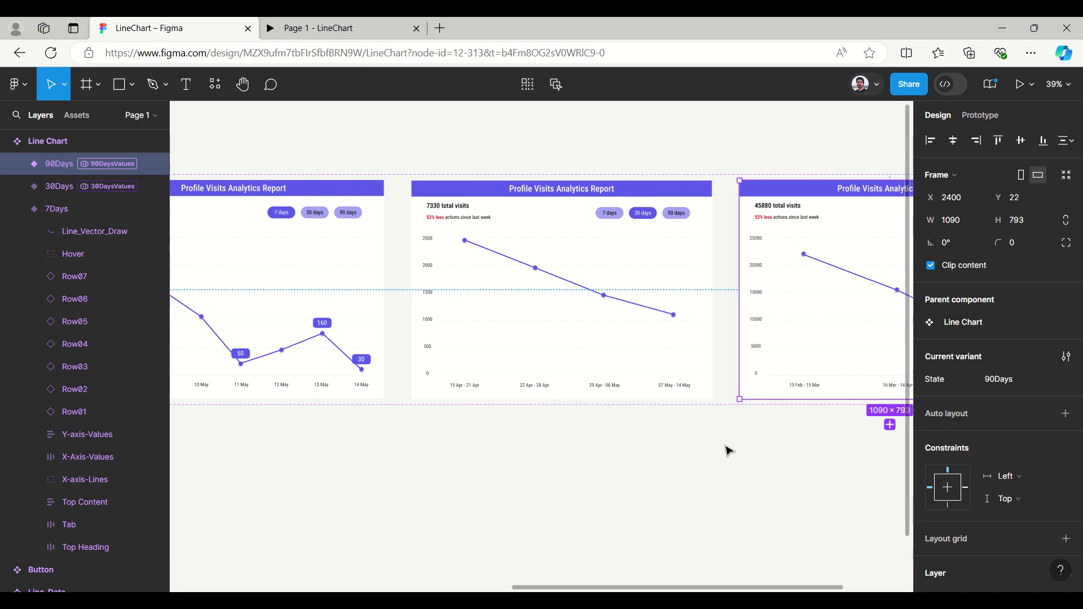
# Return to the 7Days variant of the Line Chart component and select it.
pyautogui.scroll(2, 713, 486)
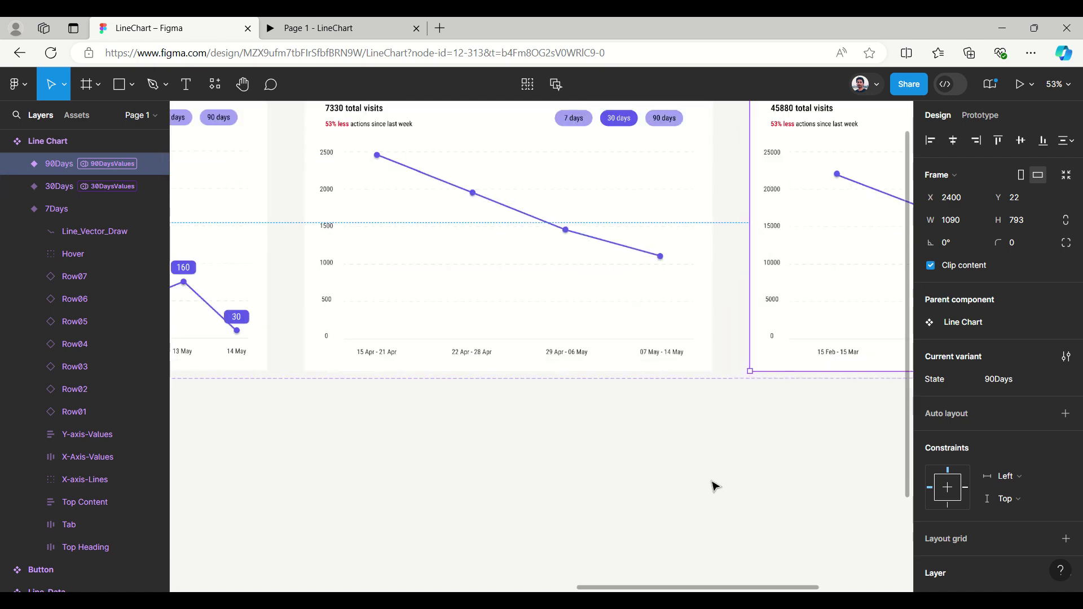
pyautogui.scroll(-5, 714, 486)
pyautogui.scroll(4, 302, 531)
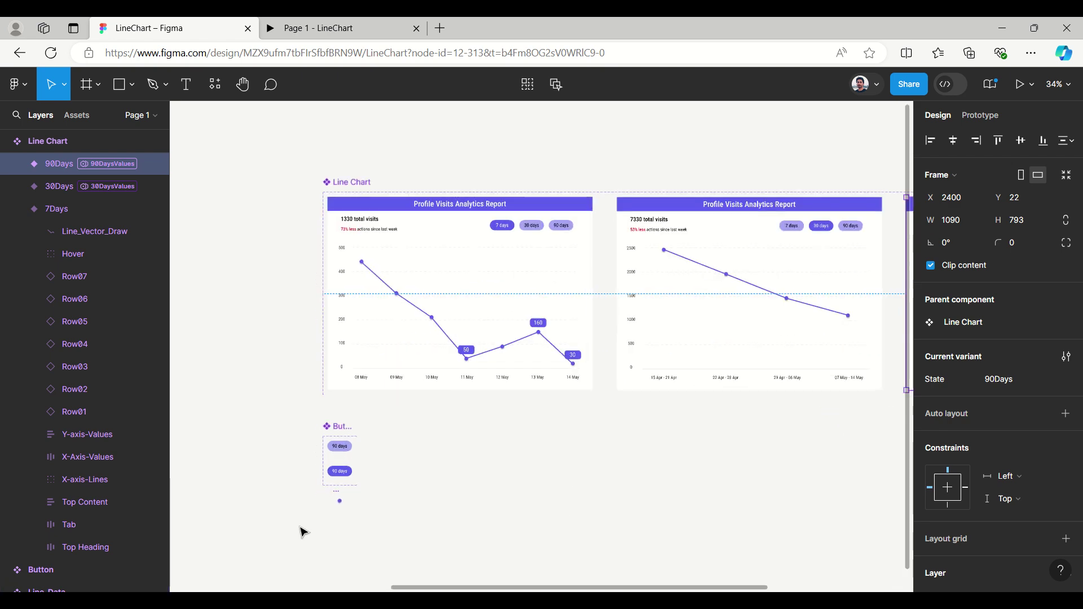
pyautogui.scroll(-3, 303, 530)
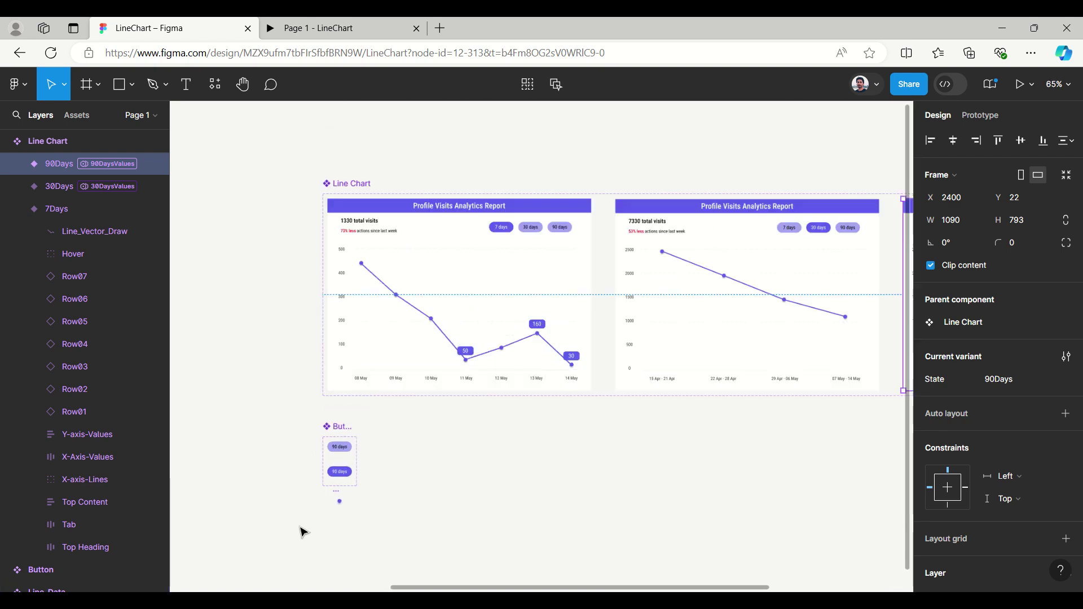
pyautogui.click(502, 230)
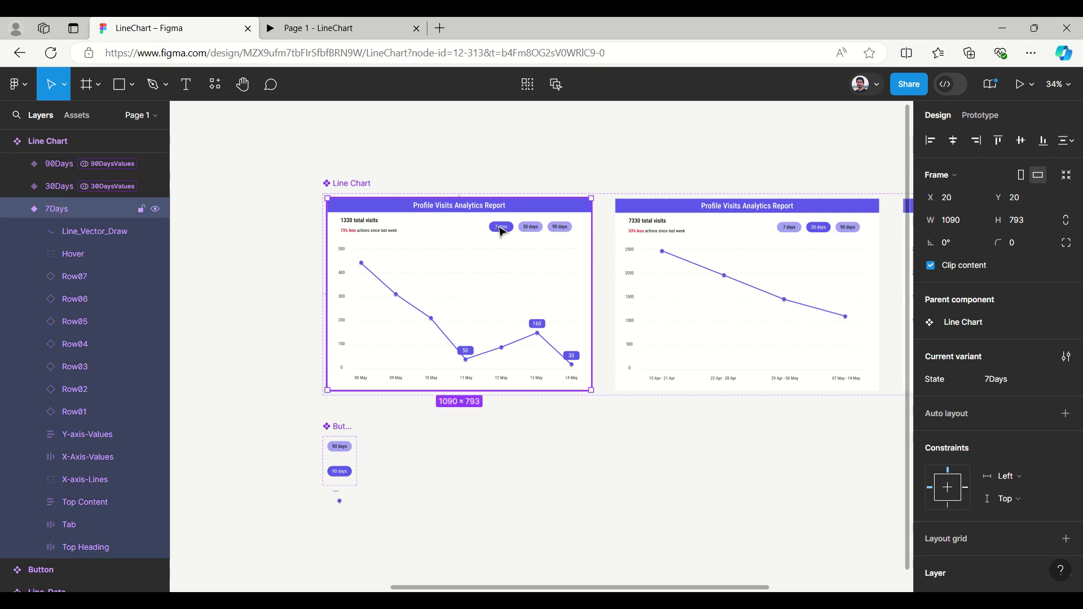
# Check the component properties of the 7 days and 30 days buttons in the 7Days variant's Tab.
pyautogui.click(502, 230)
pyautogui.scroll(-1, 617, 254)
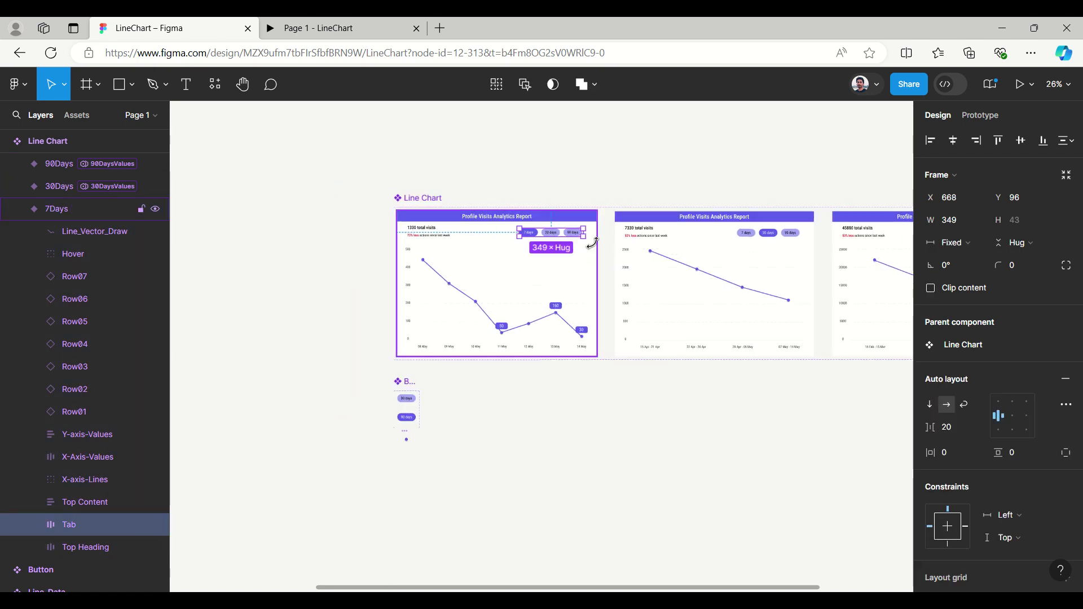
pyautogui.scroll(6, 598, 243)
pyautogui.click(373, 214)
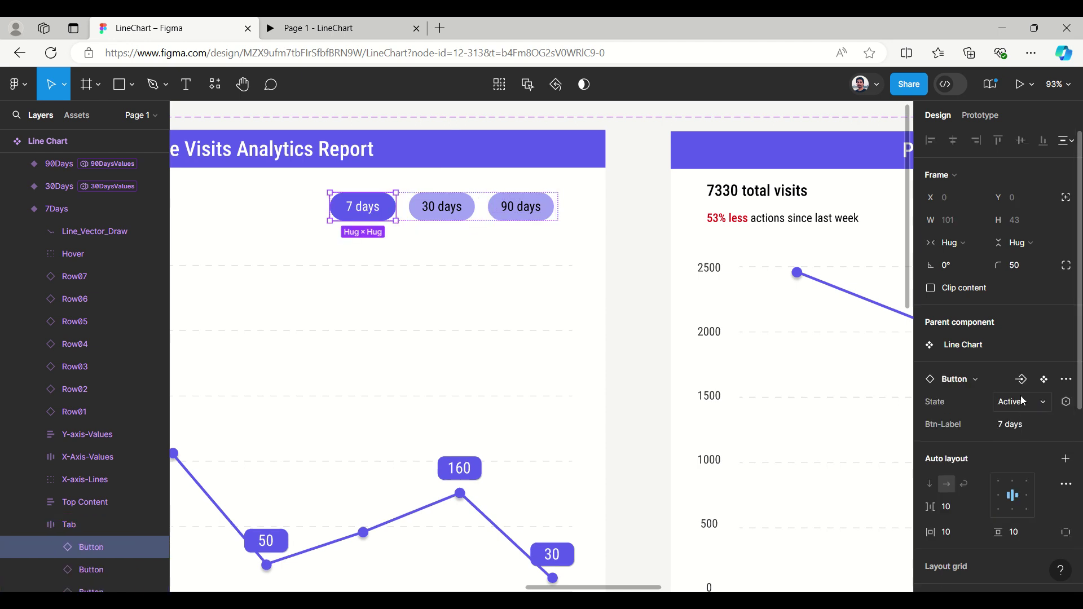
pyautogui.click(460, 212)
pyautogui.scroll(-3, 687, 273)
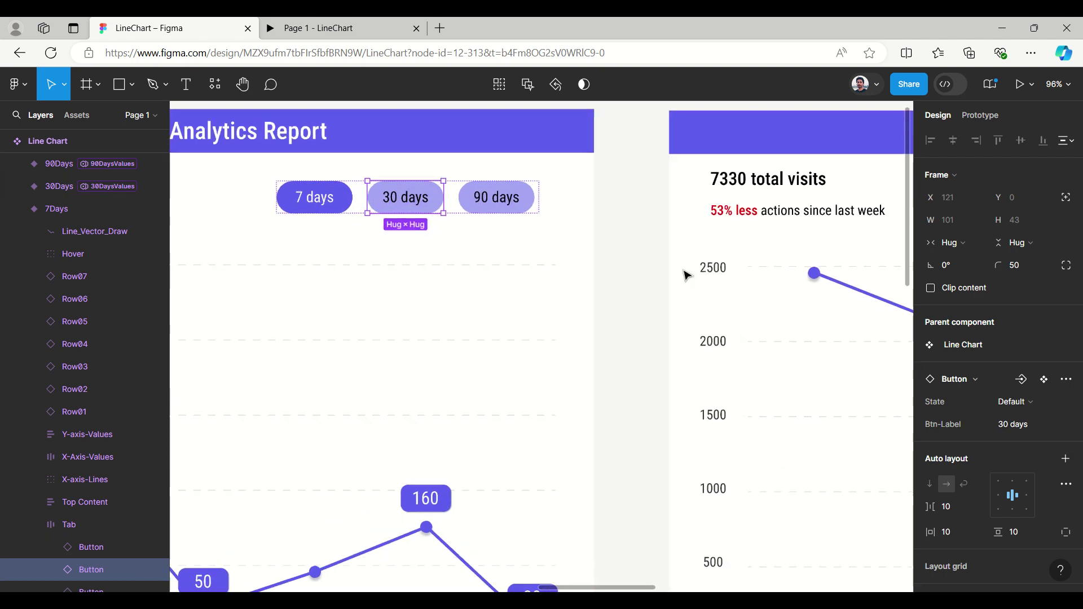
pyautogui.scroll(-6, 686, 273)
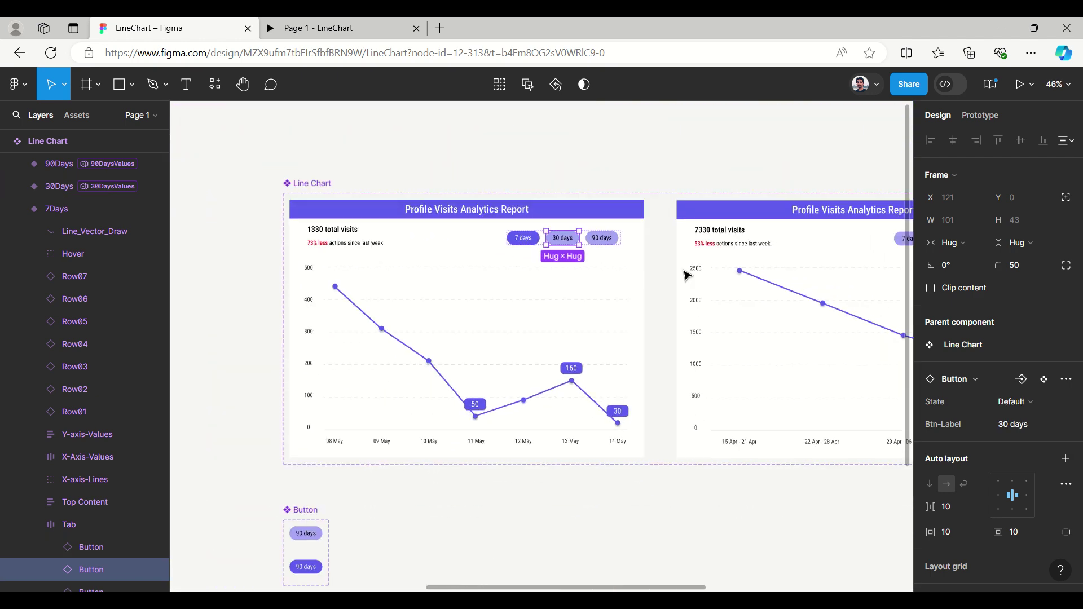
pyautogui.scroll(1, 687, 273)
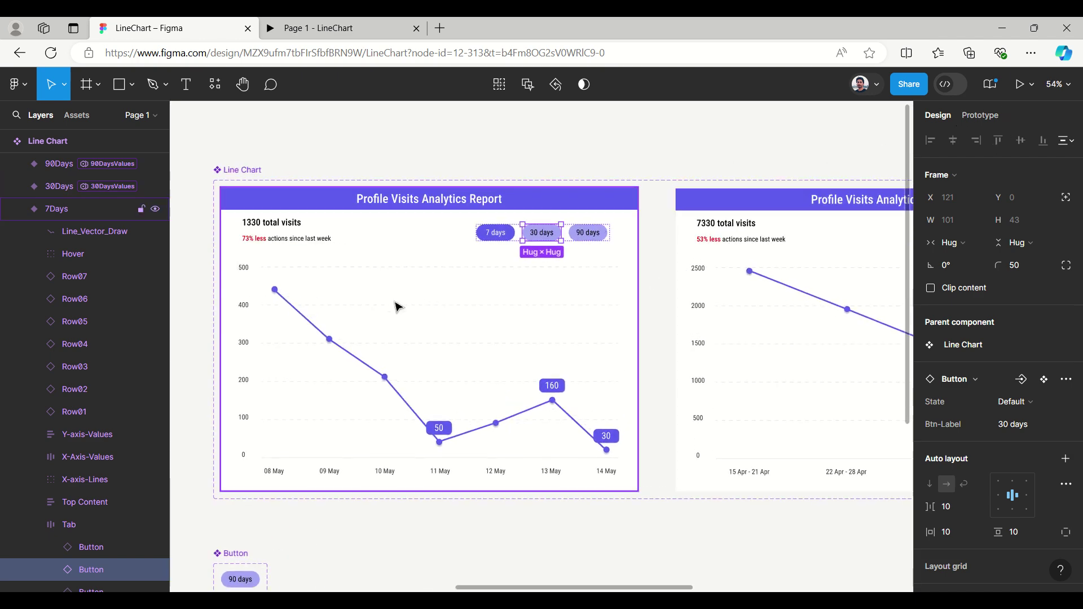
# Check Row01's height variable in the 7Days variant and inspect the first three row variables' 7DaysValues in the local variables.
pyautogui.click(271, 322)
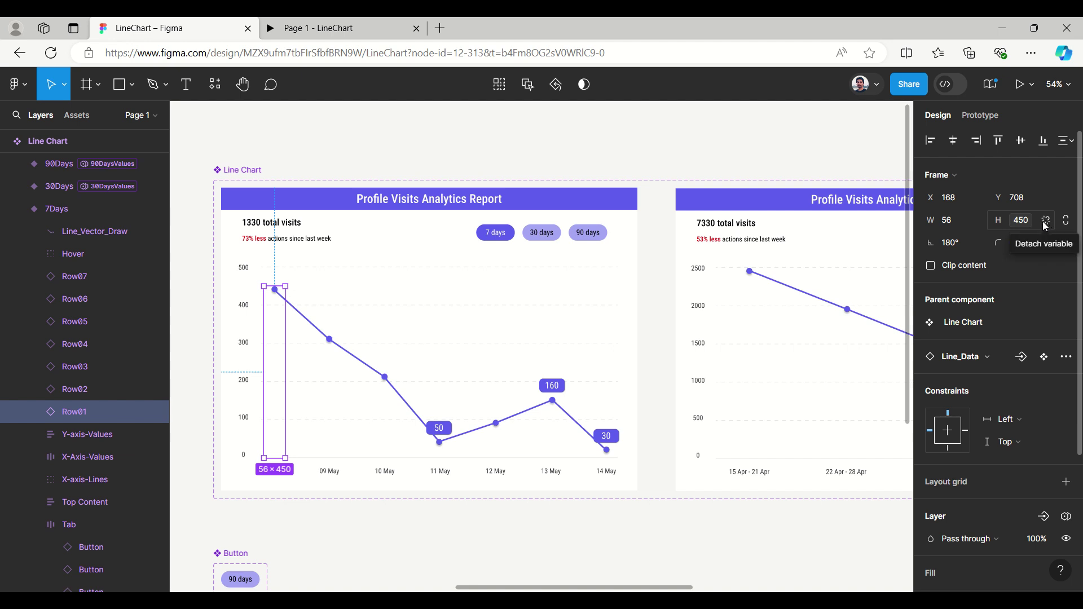
pyautogui.click(605, 145)
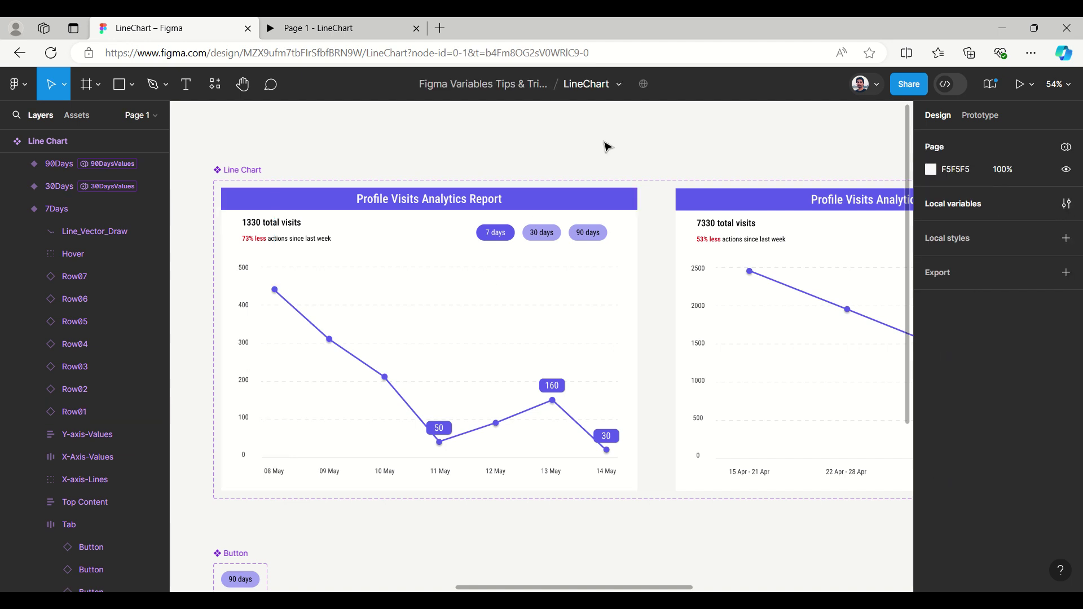
pyautogui.click(941, 205)
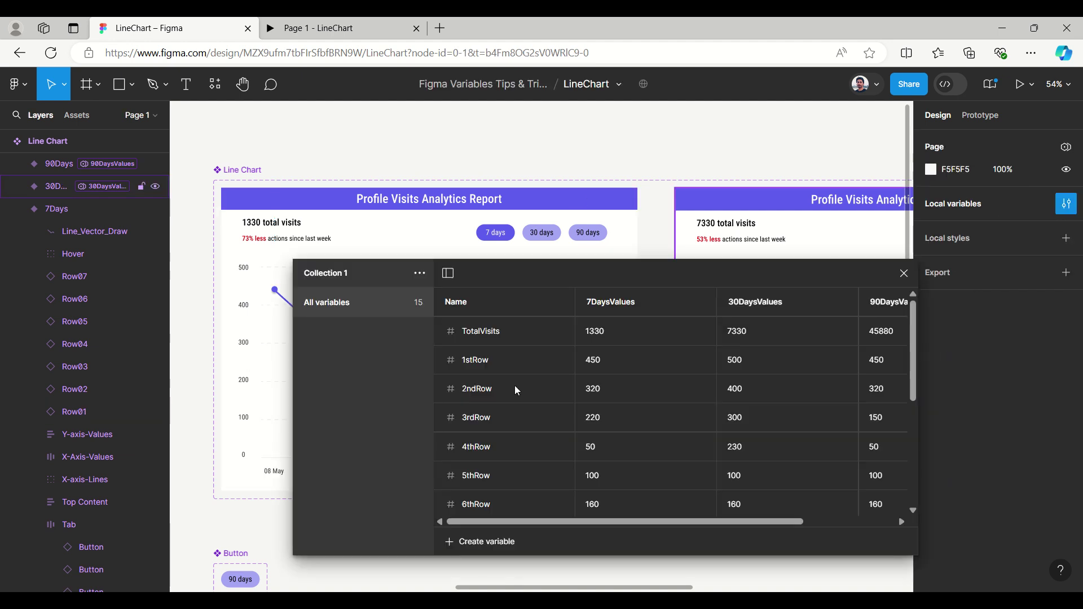
pyautogui.click(603, 365)
pyautogui.click(597, 395)
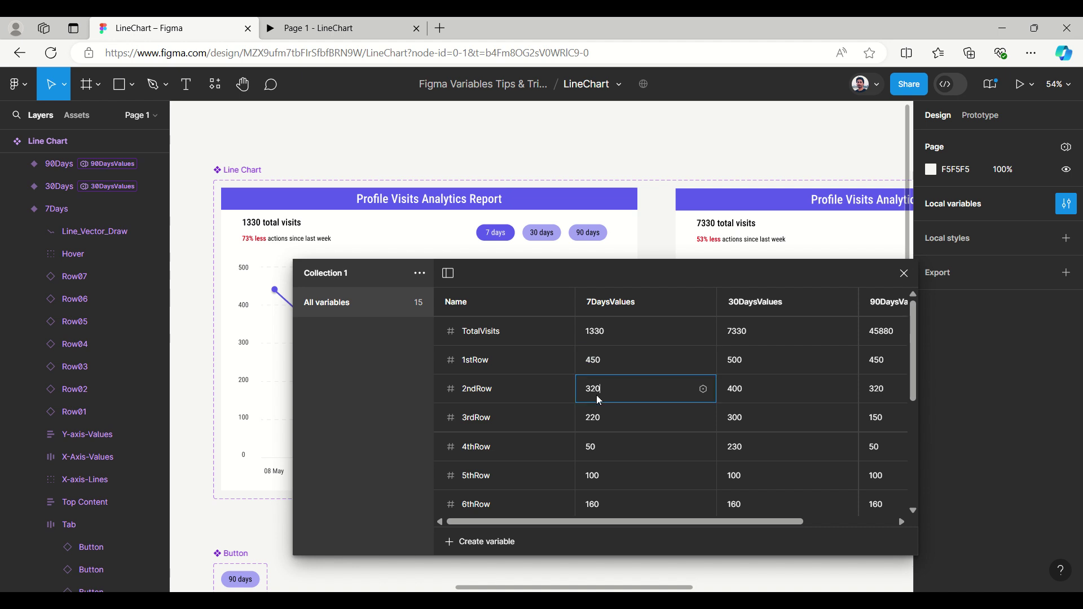
pyautogui.click(597, 427)
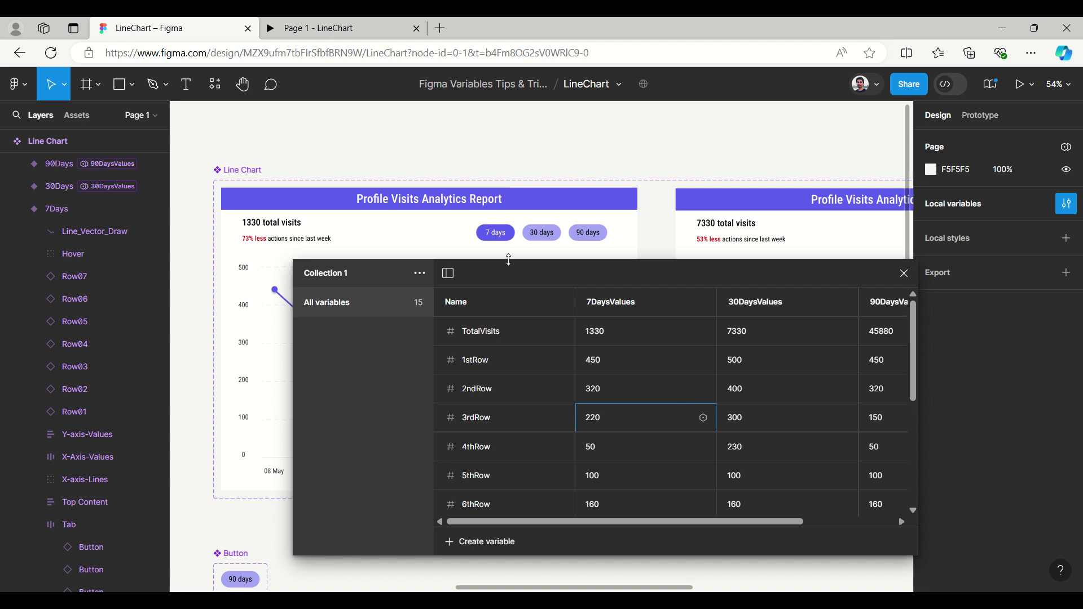
pyautogui.moveTo(539, 274); pyautogui.dragTo(856, 229)
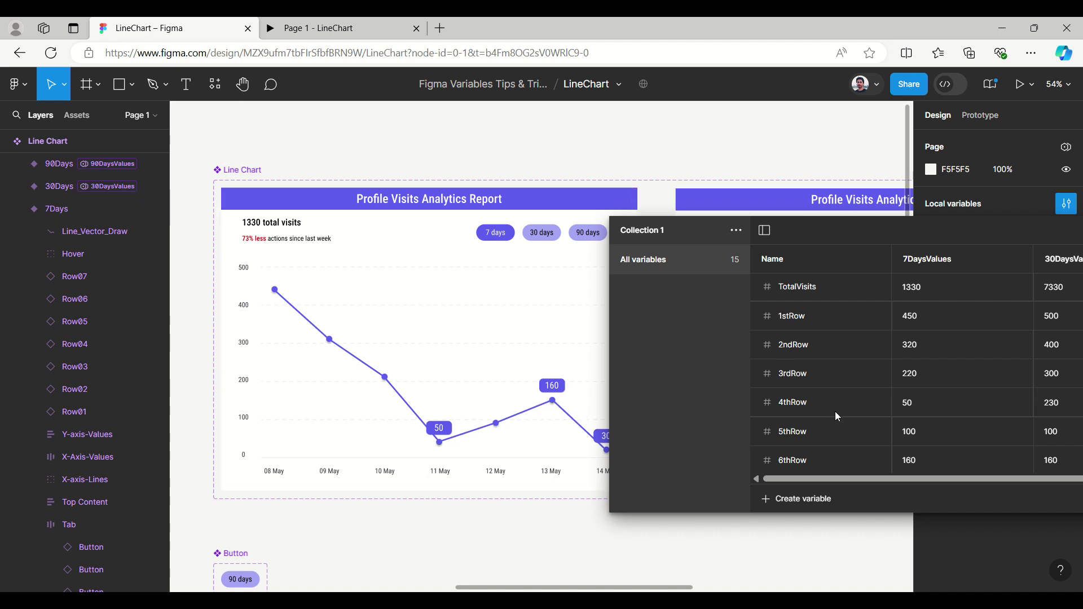
# Examine the remaining row variables and the row tooltip variables of Collection 1 alongside the 7Days chart.
pyautogui.scroll(-5, 834, 412)
pyautogui.scroll(3, 817, 388)
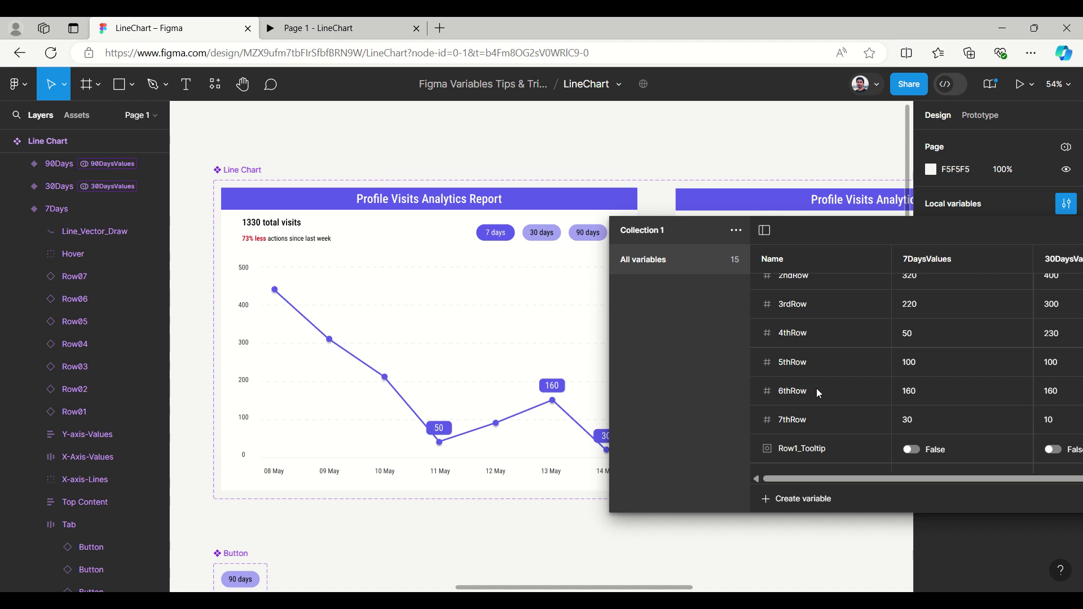
pyautogui.scroll(-3, 820, 394)
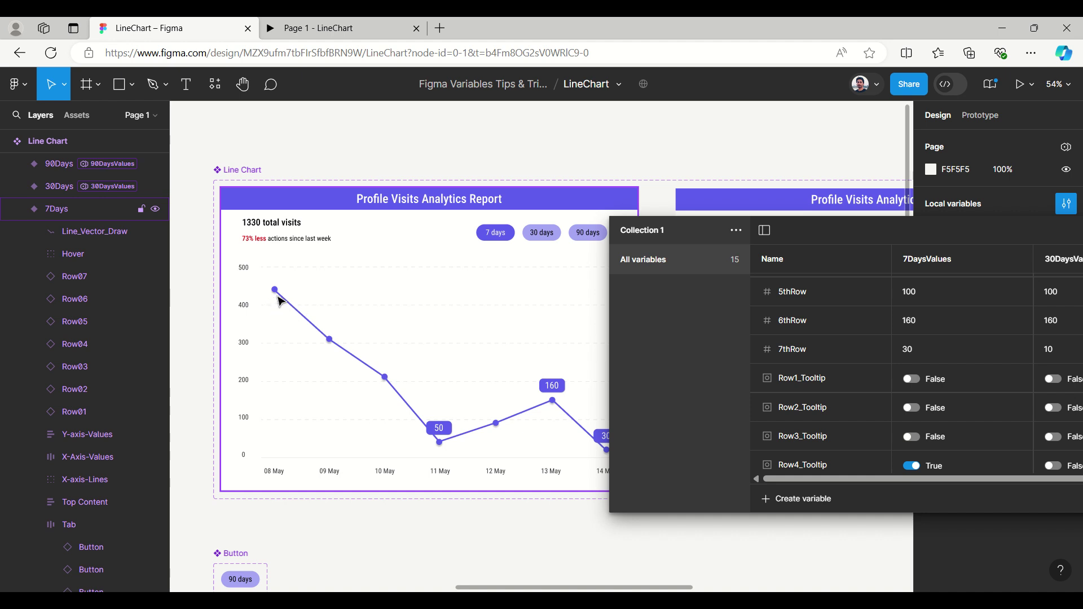
pyautogui.scroll(1, 282, 529)
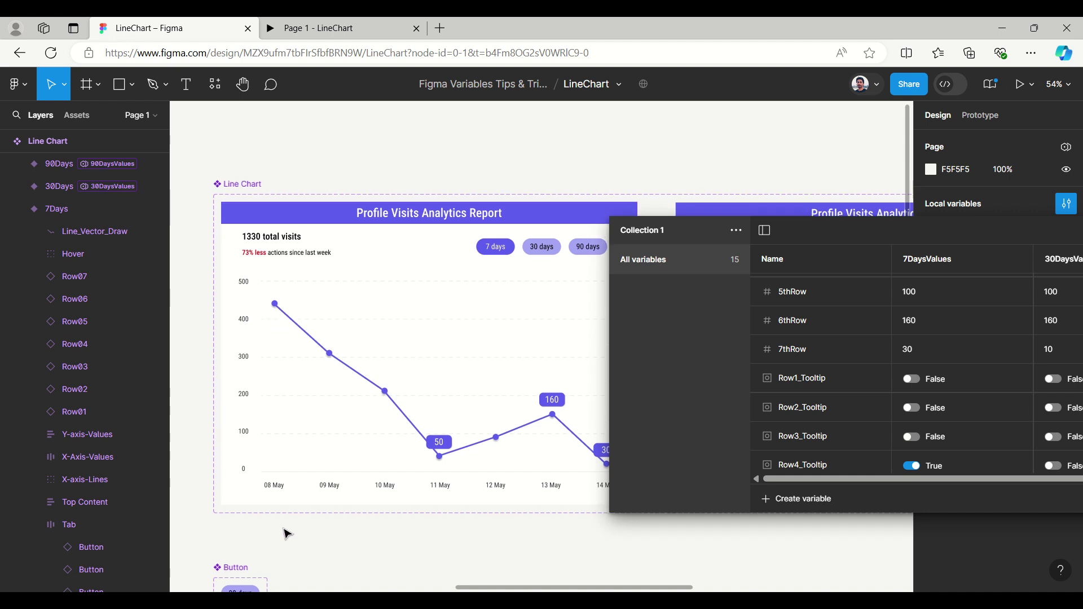
pyautogui.scroll(-3, 283, 530)
pyautogui.scroll(1, 286, 532)
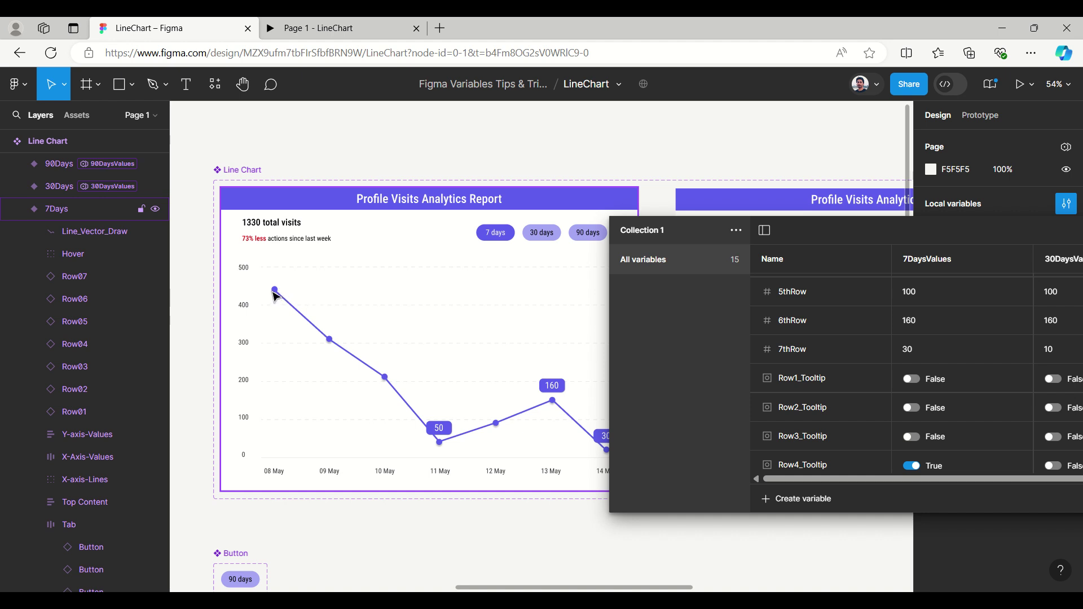
# Expand the 7Days variant's Hover group and arrange the view so both the chart and the tooltip variables can be seen.
pyautogui.doubleClick(274, 291)
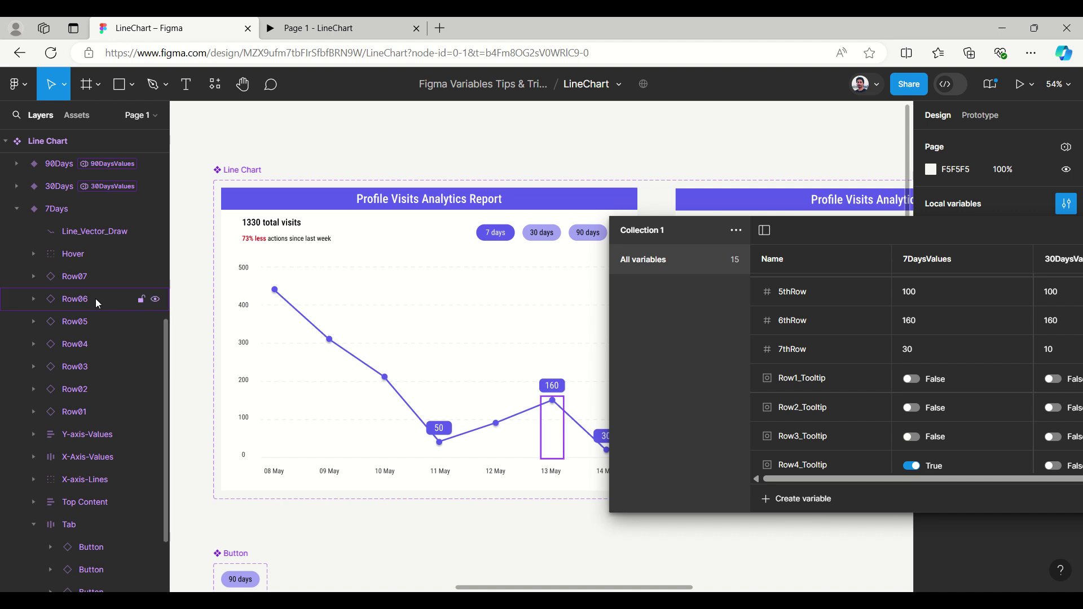
pyautogui.click(32, 325)
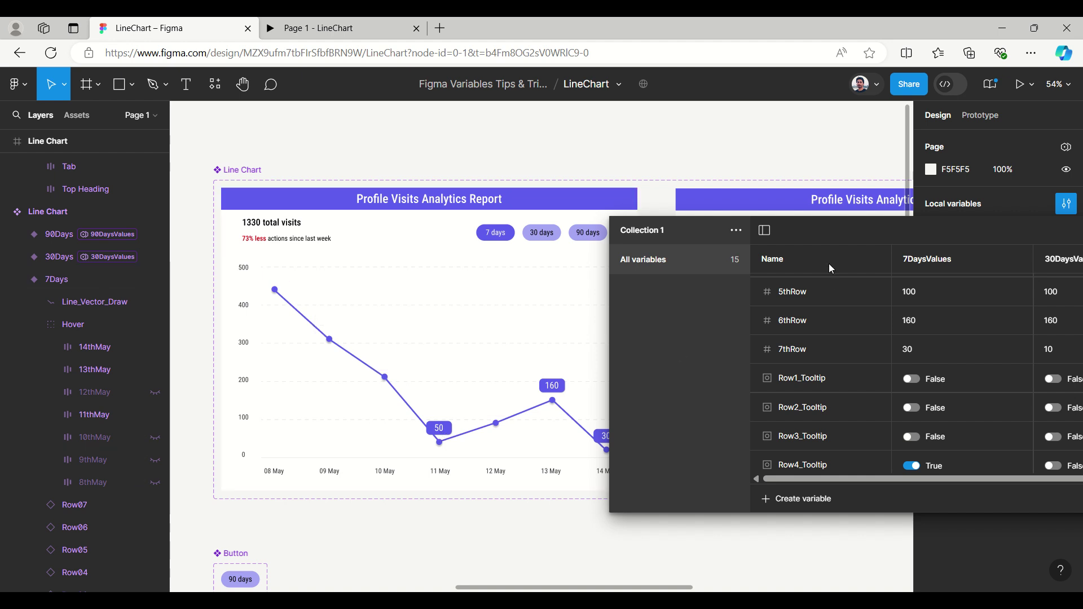
pyautogui.moveTo(842, 241); pyautogui.dragTo(846, 177)
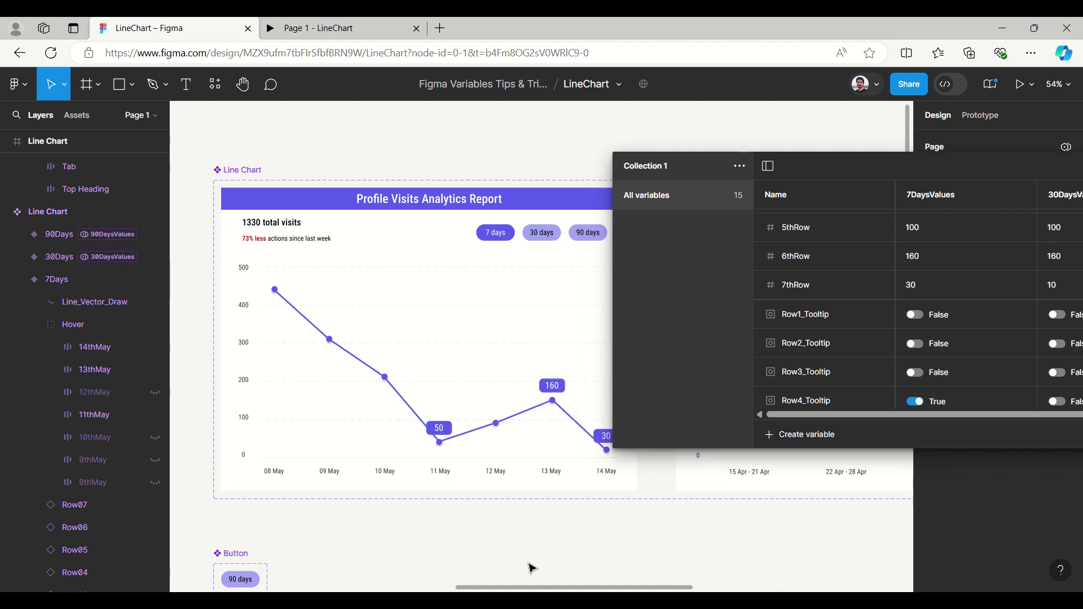
pyautogui.moveTo(543, 515); pyautogui.dragTo(485, 455)
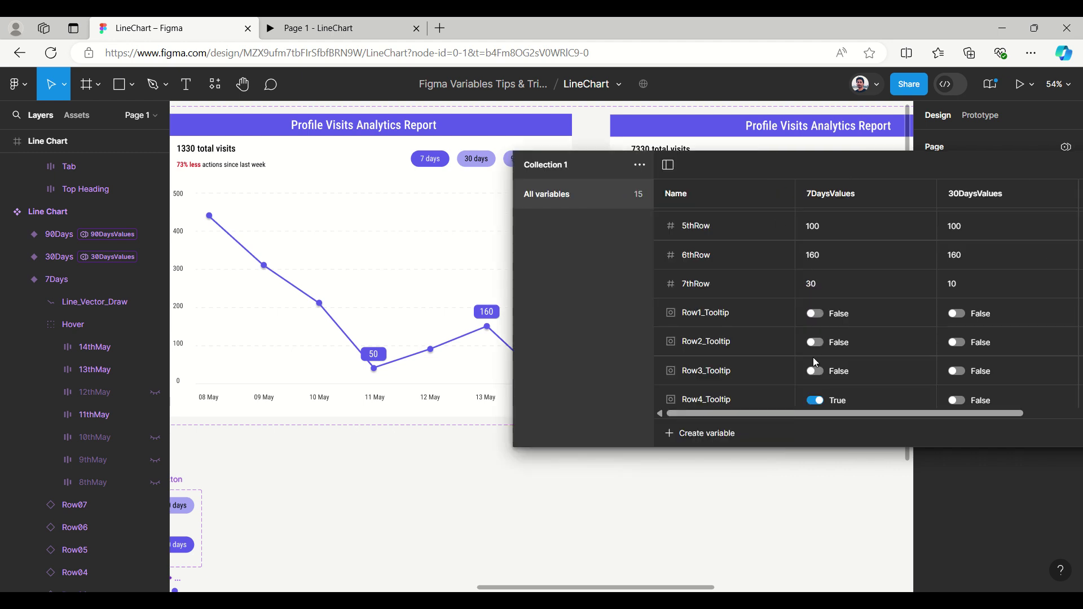
# Set the Row4_Tooltip, Row6_Tooltip and Row7_Tooltip variables to False for 7DaysValues.
pyautogui.scroll(3, 815, 362)
pyautogui.scroll(-6, 818, 338)
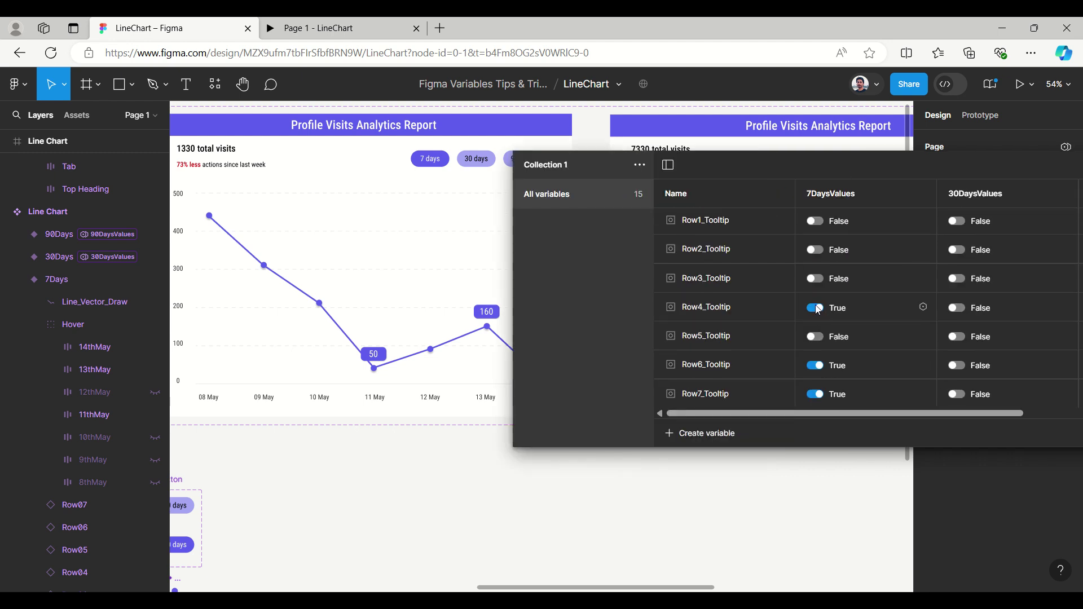
pyautogui.click(816, 308)
pyautogui.click(818, 367)
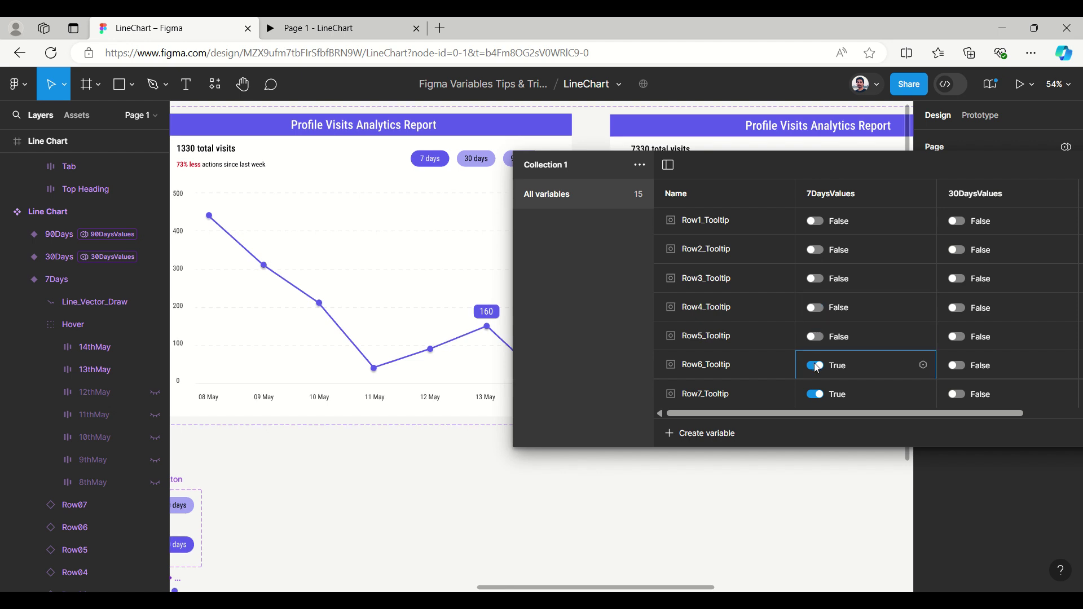
pyautogui.click(816, 394)
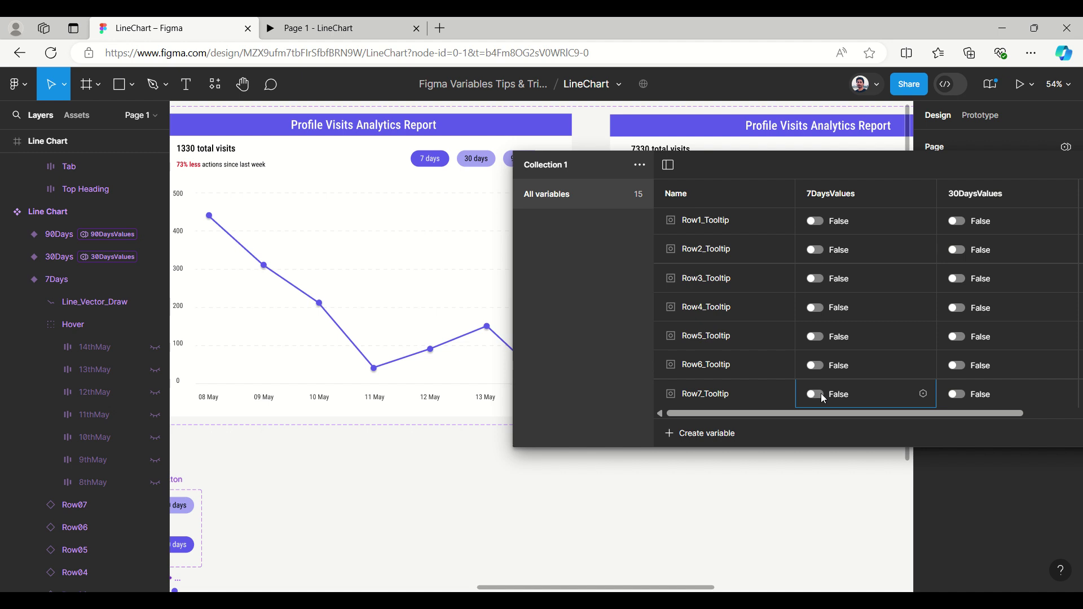
# Set all tooltip variables from Row7_Tooltip up to Row1_Tooltip to True for 7DaysValues.
pyautogui.click(815, 394)
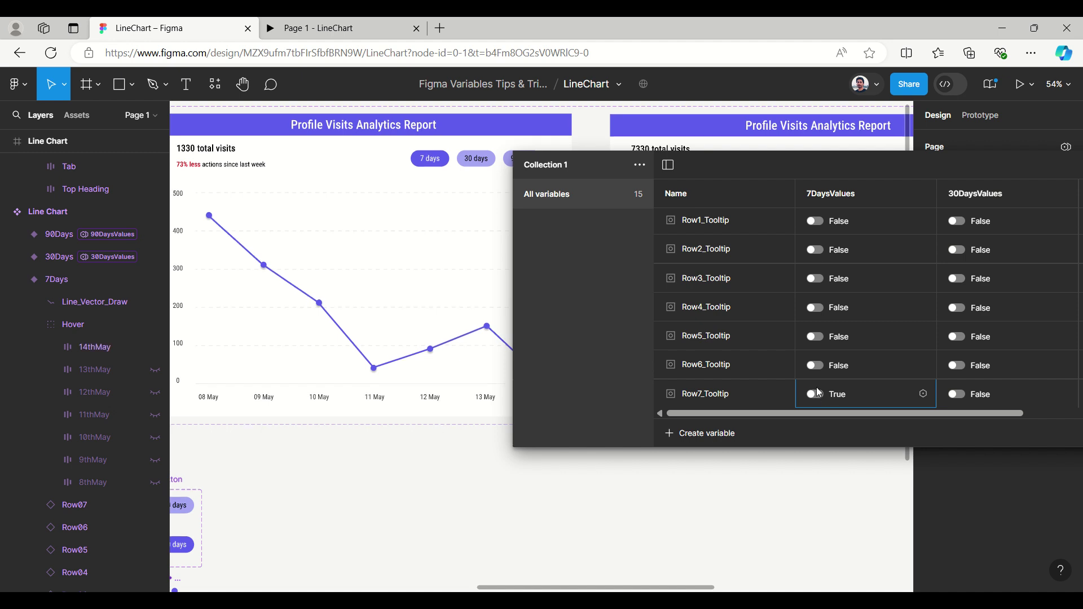
pyautogui.click(817, 365)
pyautogui.click(818, 336)
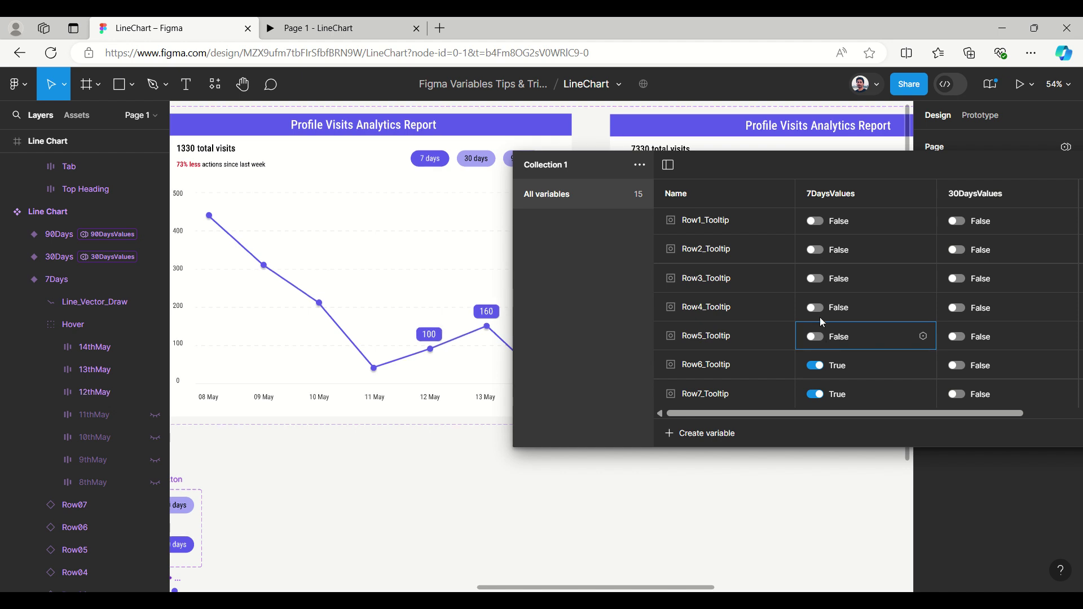
pyautogui.click(818, 308)
pyautogui.click(820, 279)
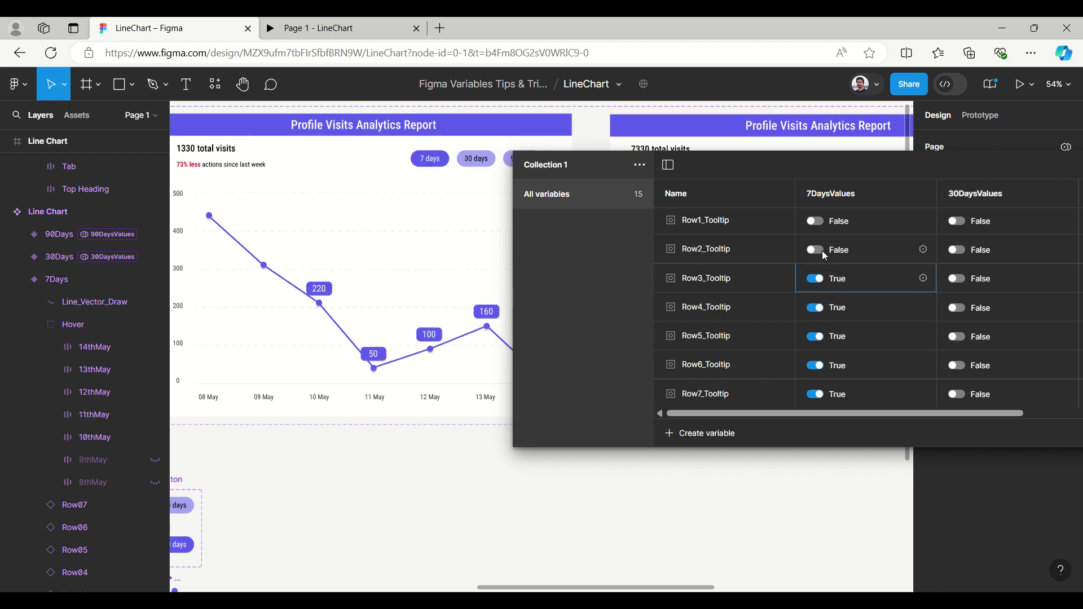
pyautogui.click(821, 248)
pyautogui.click(816, 220)
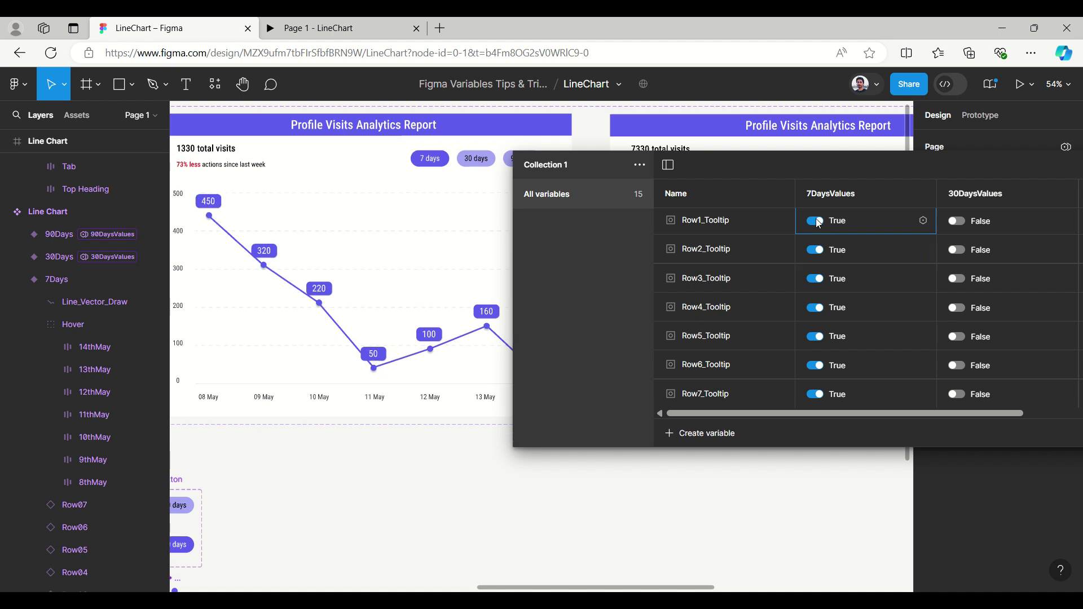
# Set the 1stRow variable's 7DaysValues value to 220.
pyautogui.scroll(5, 862, 307)
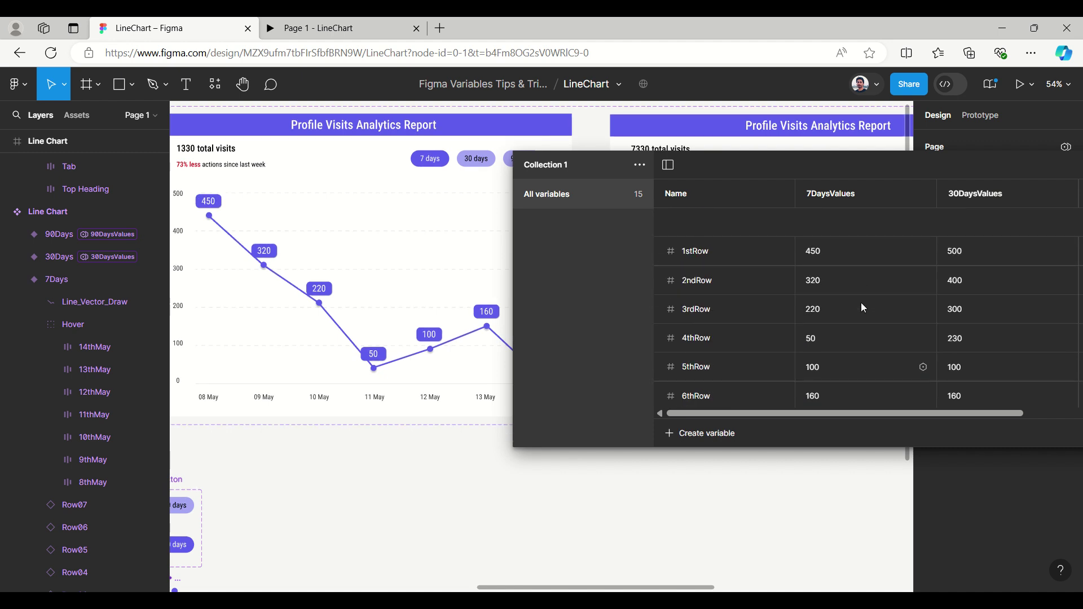
pyautogui.click(816, 257)
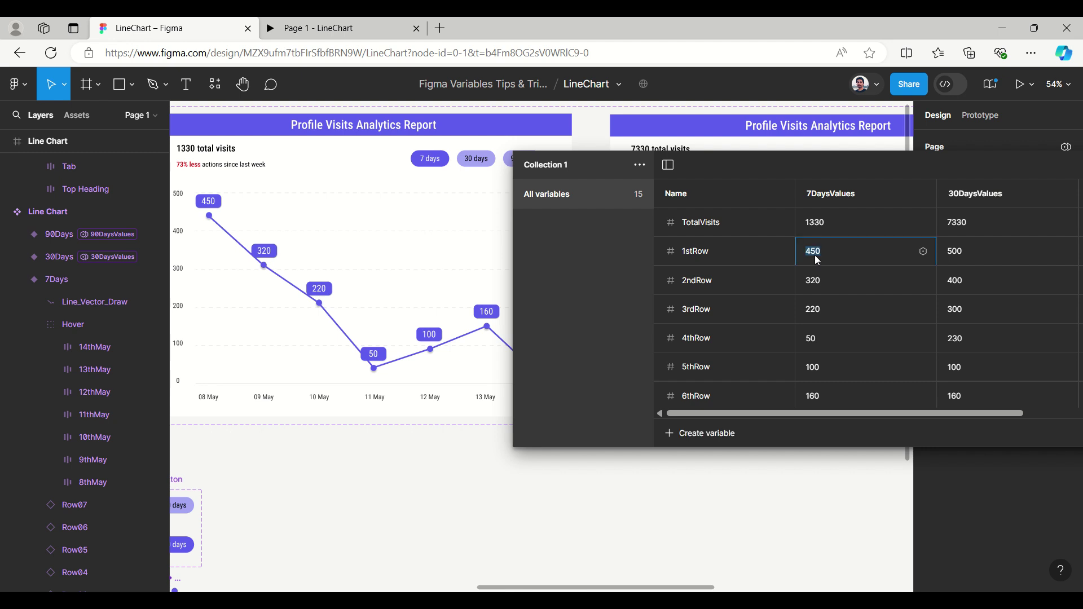
pyautogui.click(854, 273)
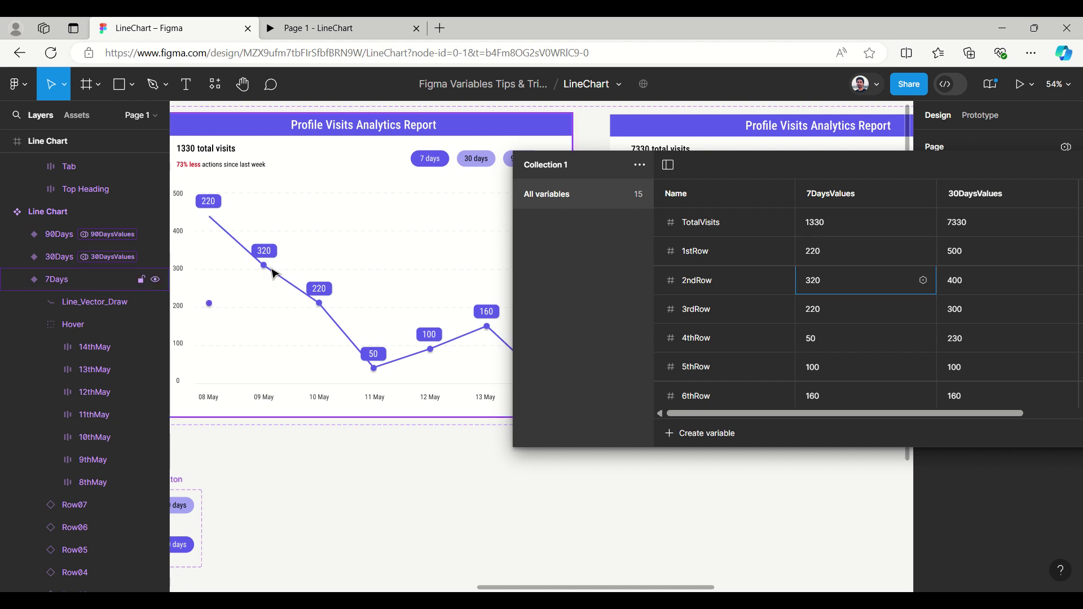
# Select the 8thMay tooltip in the Hover group and move the variables window to reveal its design properties.
pyautogui.doubleClick(209, 206)
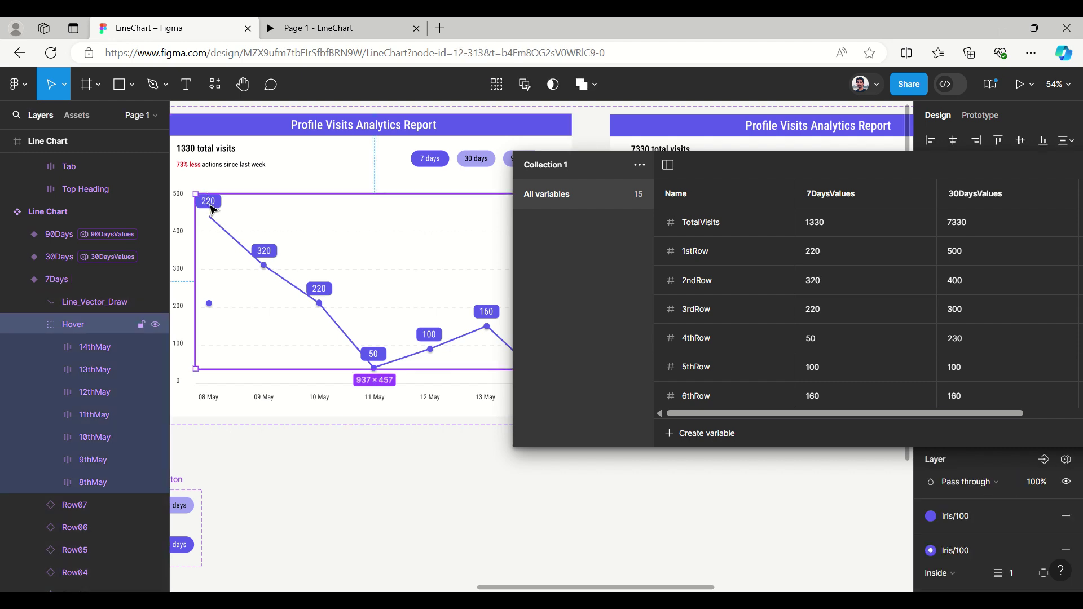
pyautogui.doubleClick(213, 211)
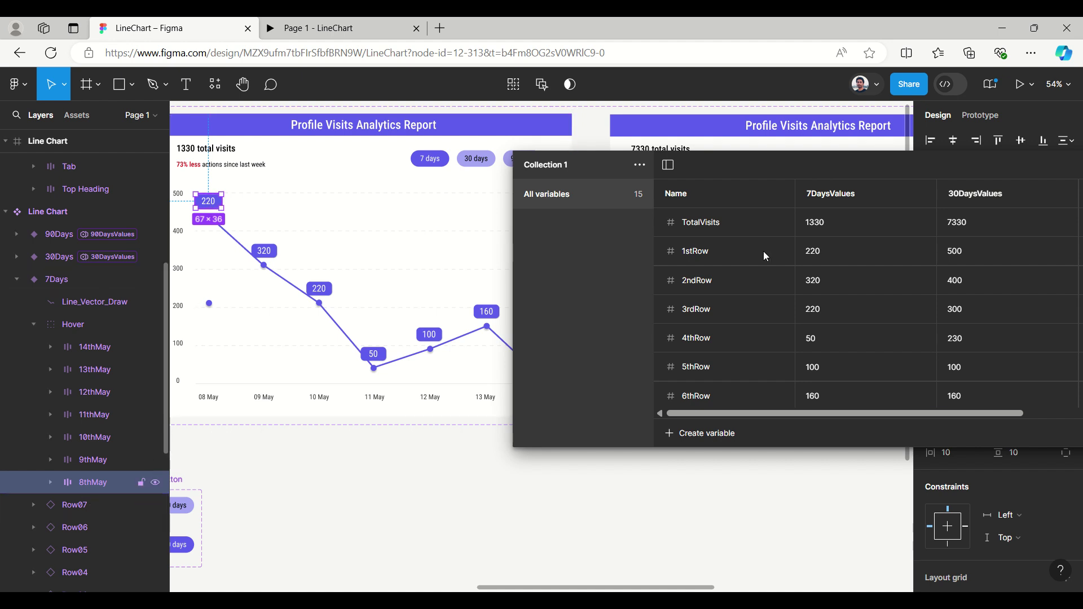
pyautogui.moveTo(1008, 167); pyautogui.dragTo(750, 256)
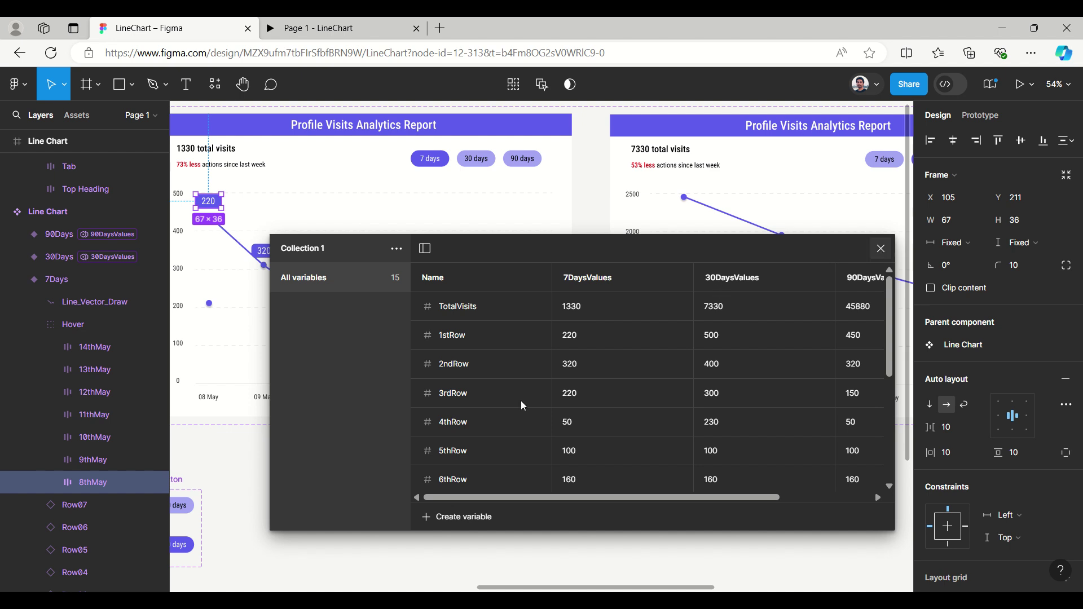
# Close the variables window, undo the 1stRow value change and clear the selection.
pyautogui.press('Escape')
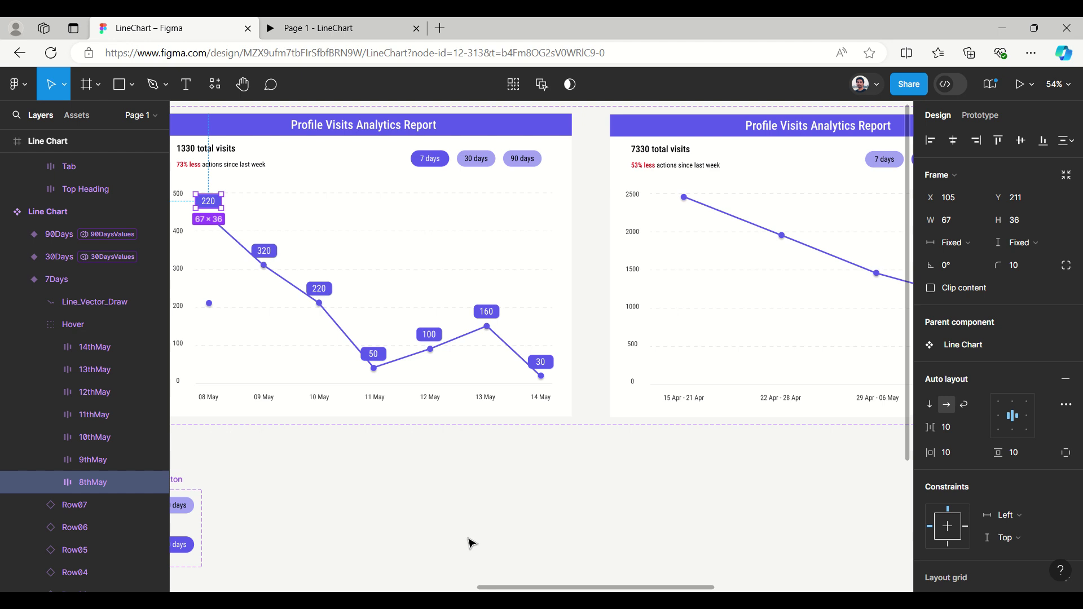
pyautogui.press('Escape')
pyautogui.press('Escape')
pyautogui.click(468, 541)
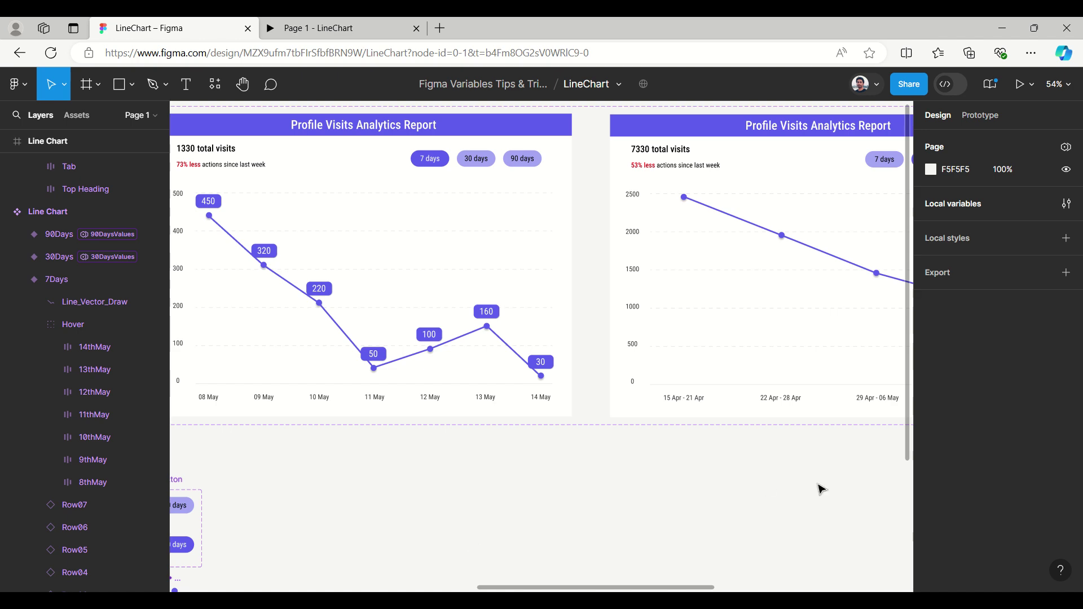
# Bring the whole 7Days chart and its tooltips into view and collapse the 7Days variant's layers.
pyautogui.scroll(3, 820, 489)
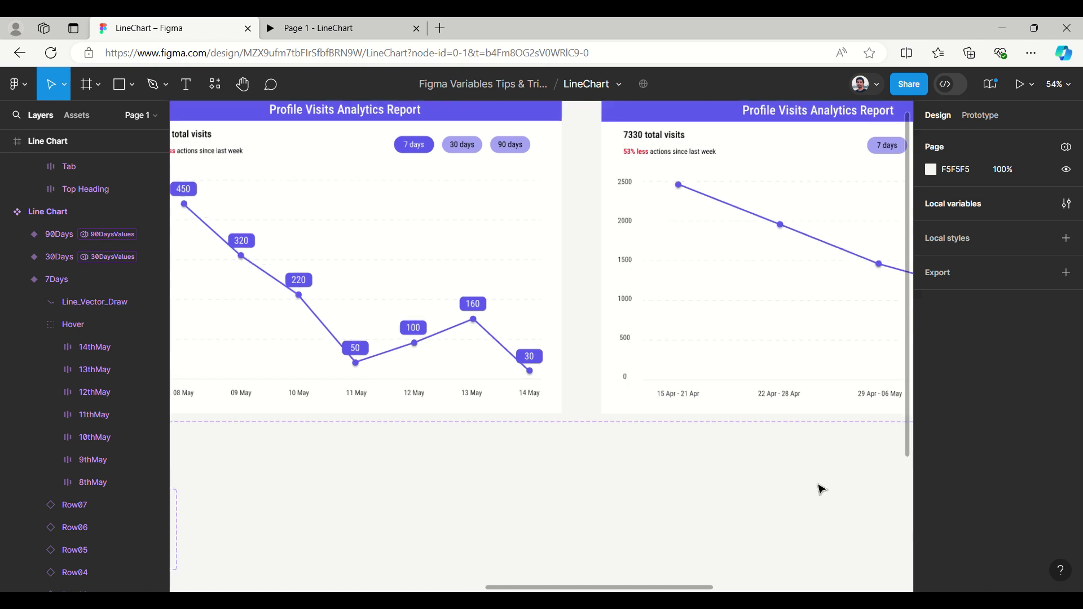
pyautogui.scroll(-5, 821, 488)
pyautogui.scroll(3, 821, 489)
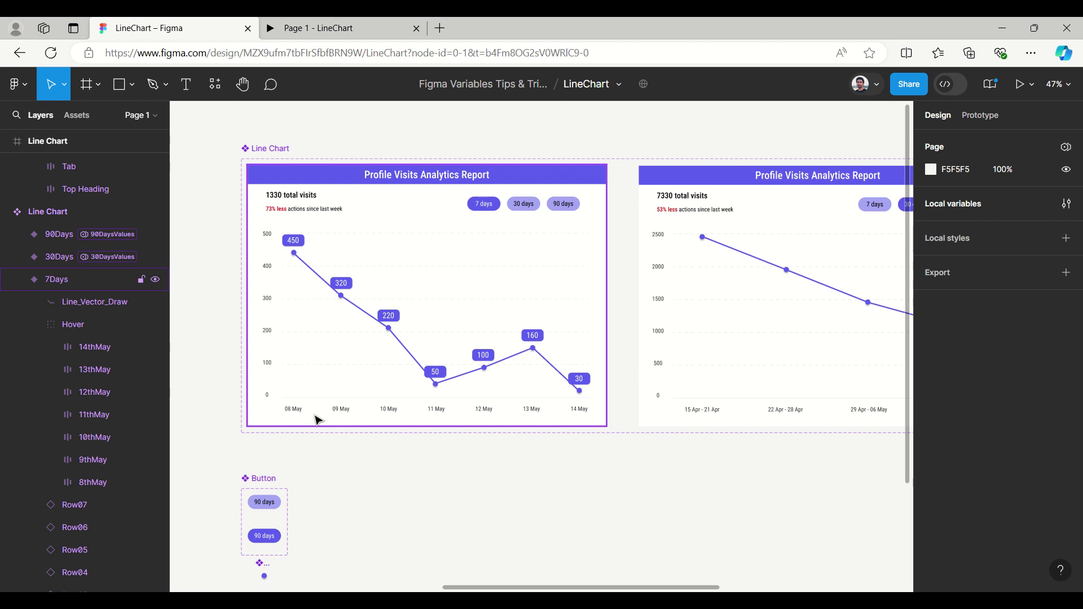
pyautogui.click(17, 279)
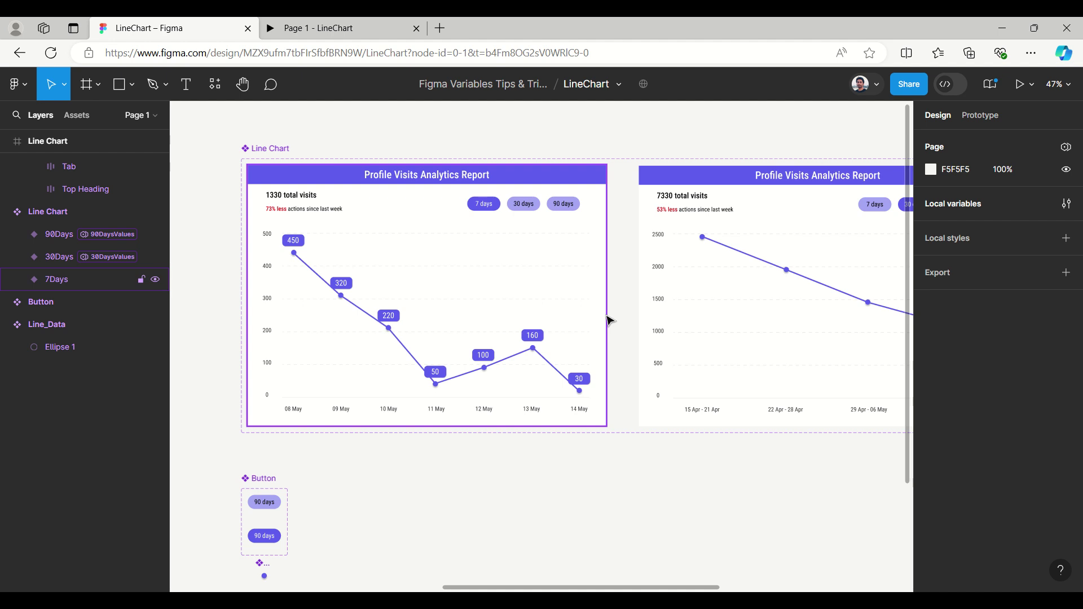
pyautogui.press('Escape')
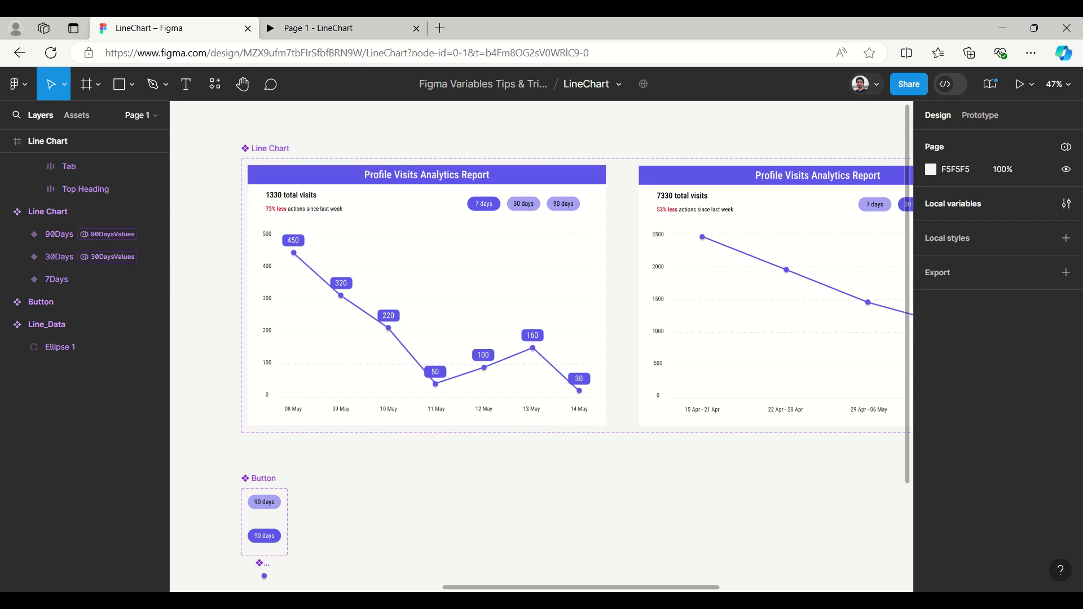